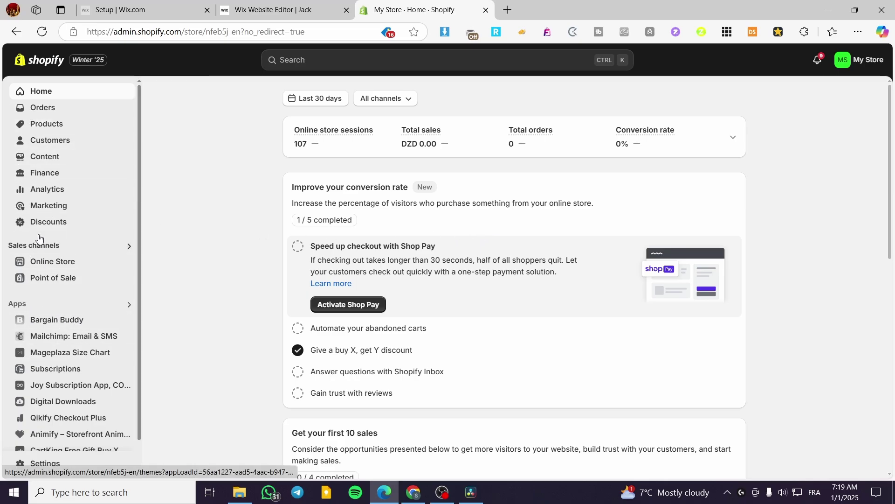
# - Open the online store's current Dawn theme for customization
pyautogui.click(45, 124)
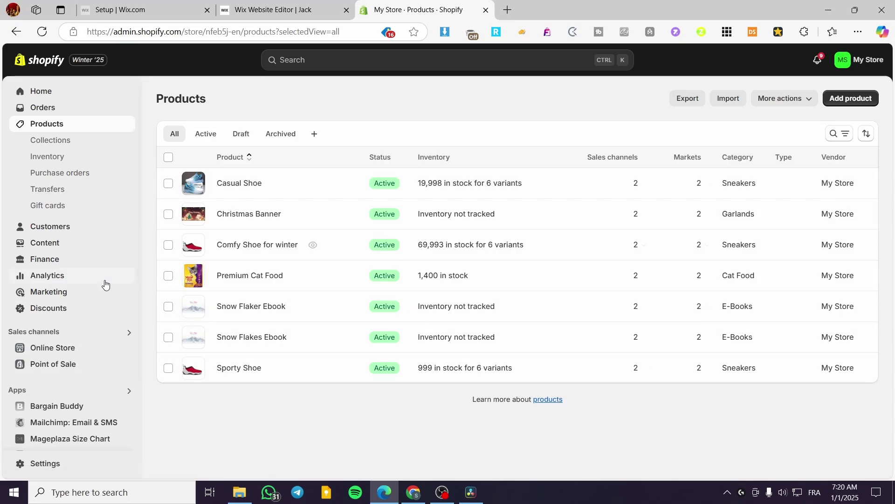
pyautogui.click(38, 351)
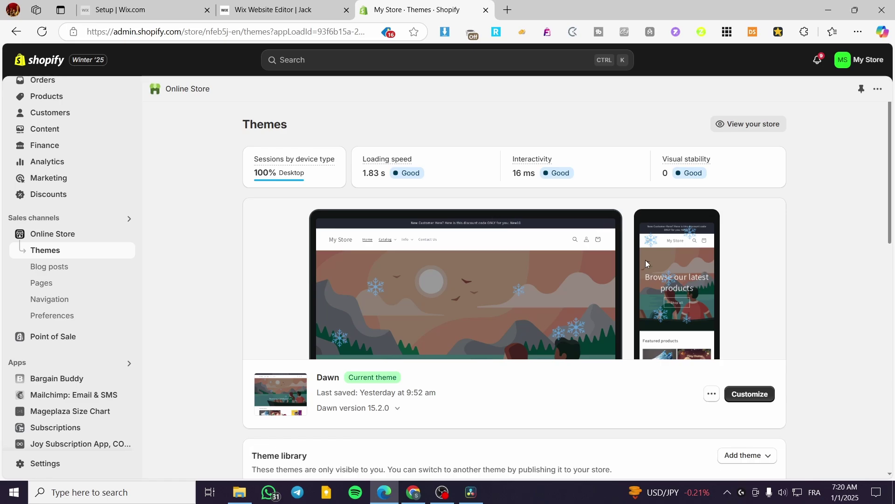
pyautogui.click(756, 397)
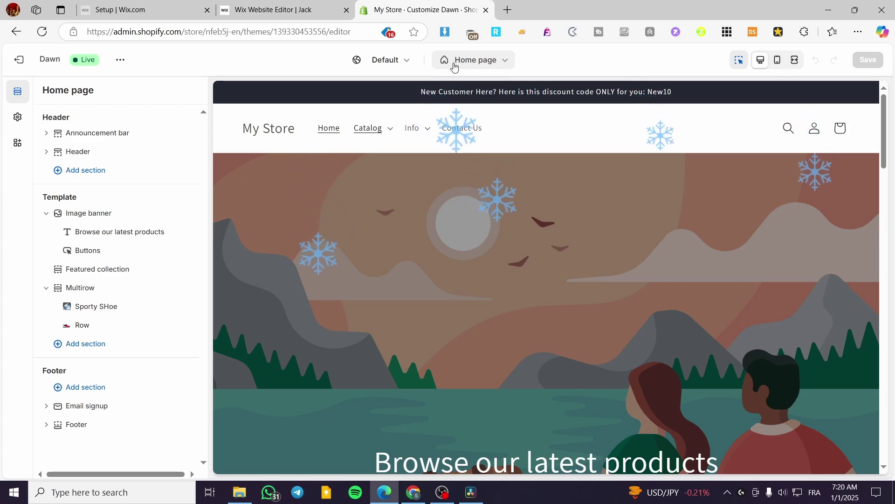
# - Create a product template named "Digital product design 1" based on Default product
pyautogui.click(495, 64)
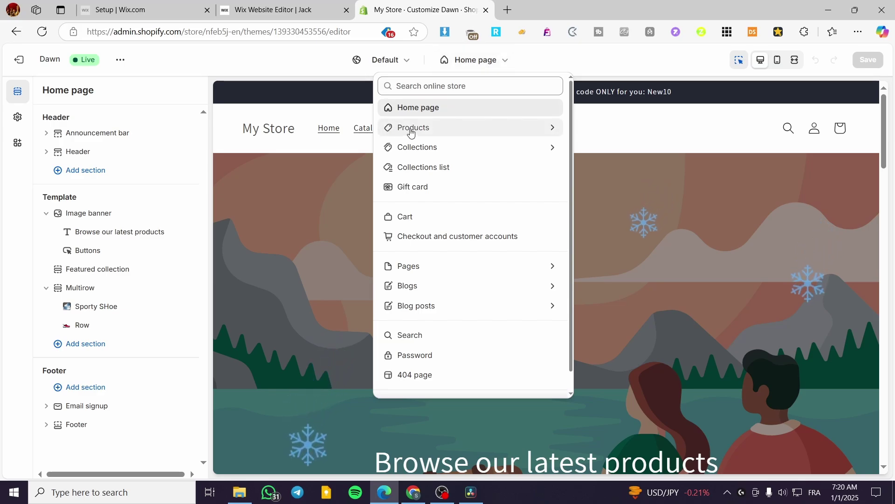
pyautogui.click(448, 130)
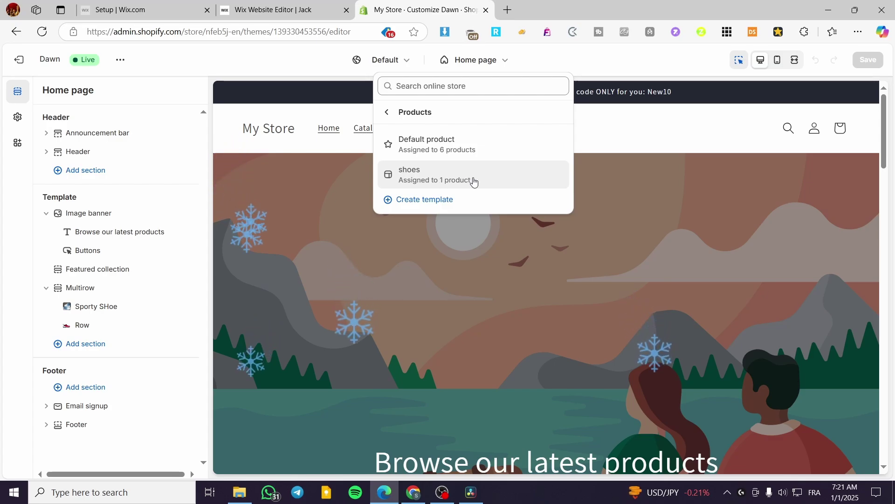
pyautogui.click(427, 202)
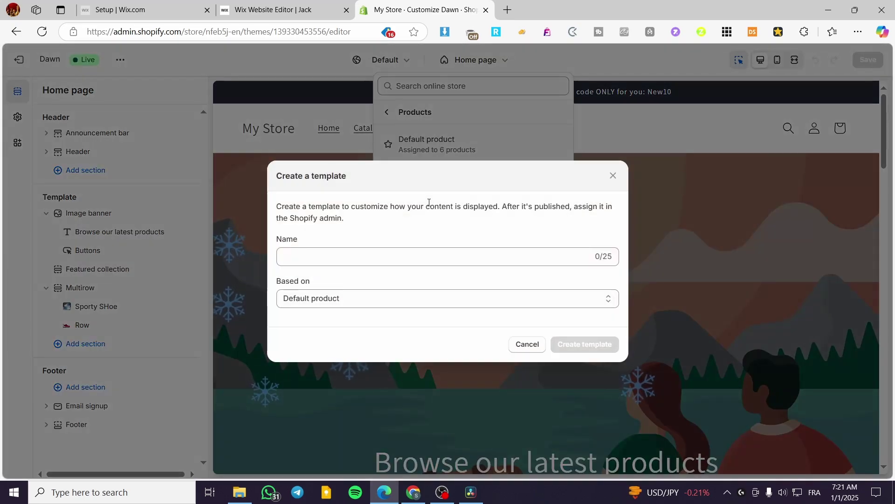
pyautogui.click(325, 257)
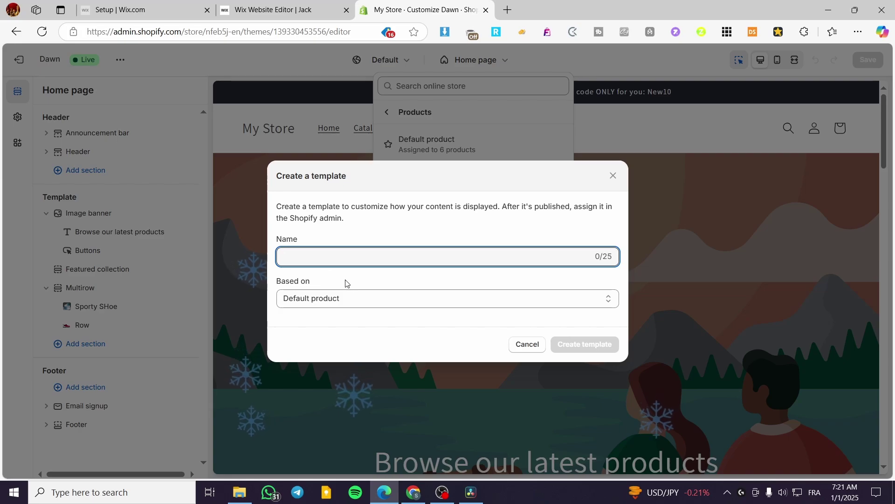
pyautogui.click(314, 300)
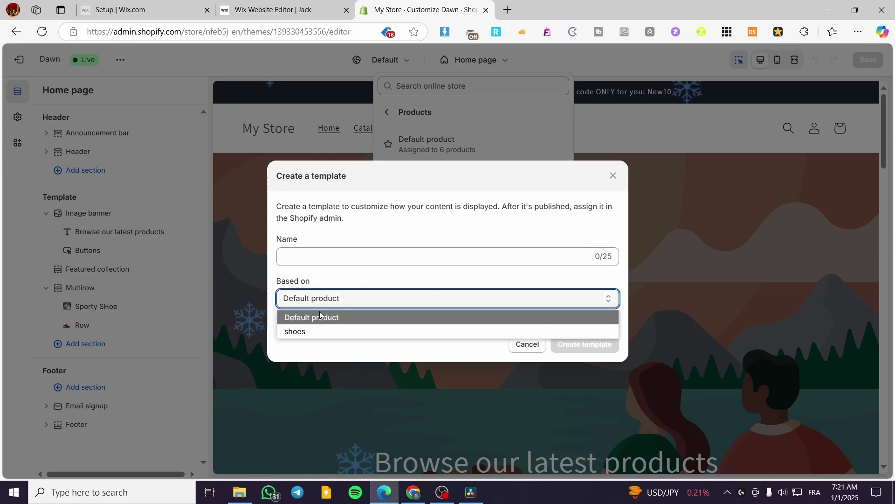
pyautogui.click(316, 318)
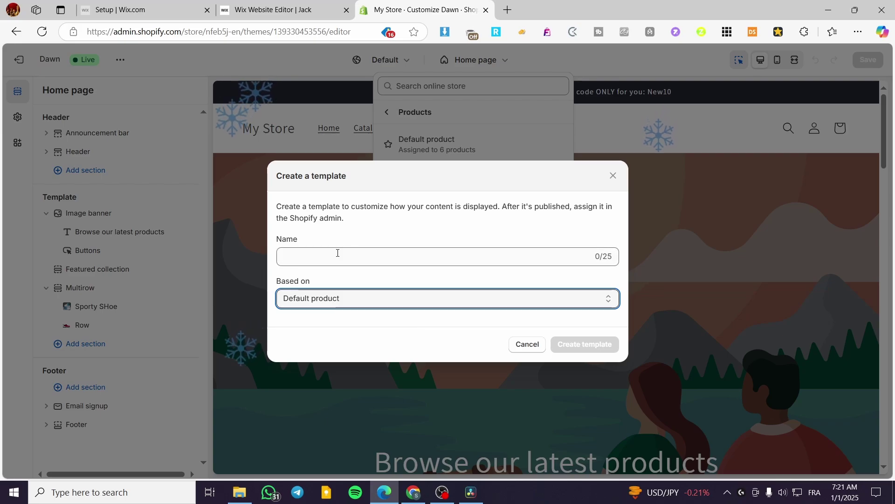
pyautogui.click(338, 252)
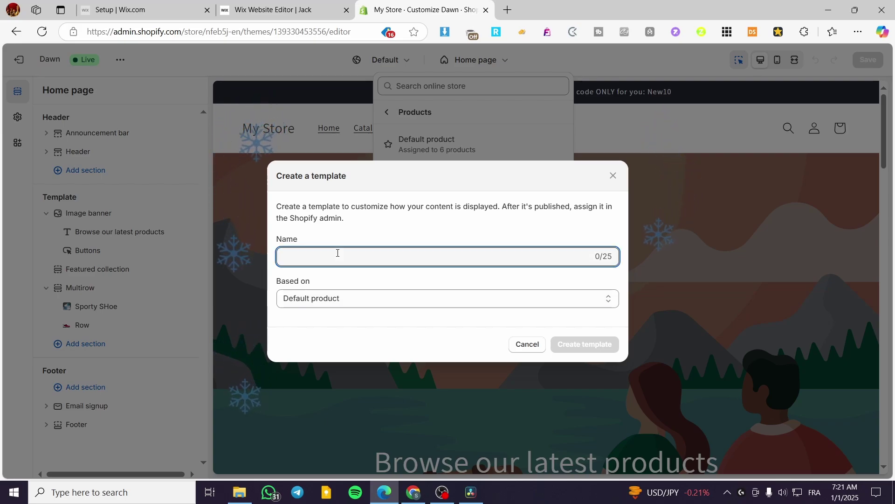
pyautogui.write('Digital product design 1')
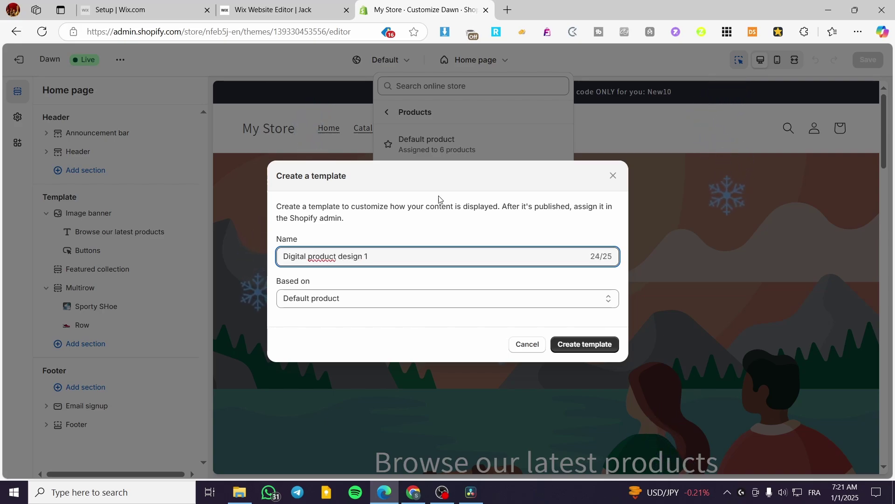
pyautogui.click(576, 351)
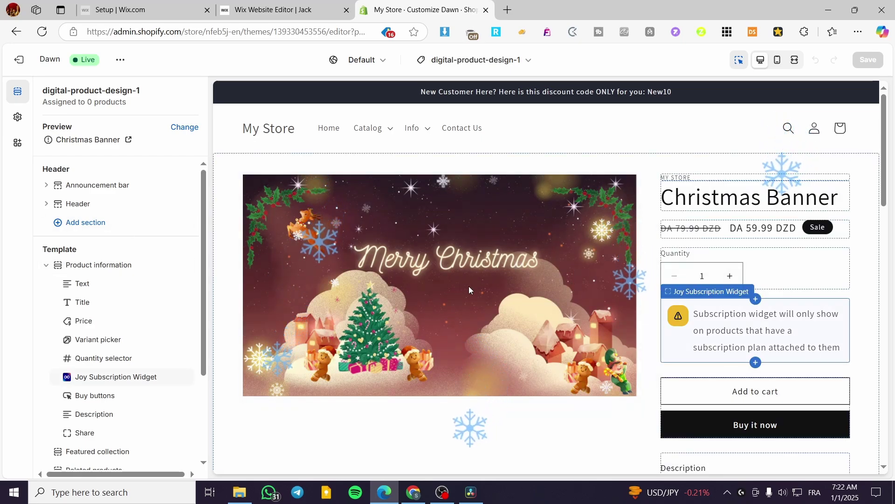
# - Review the products that can be chosen for the new template's preview and close the selection
pyautogui.click(184, 128)
pyautogui.rightClick(182, 132)
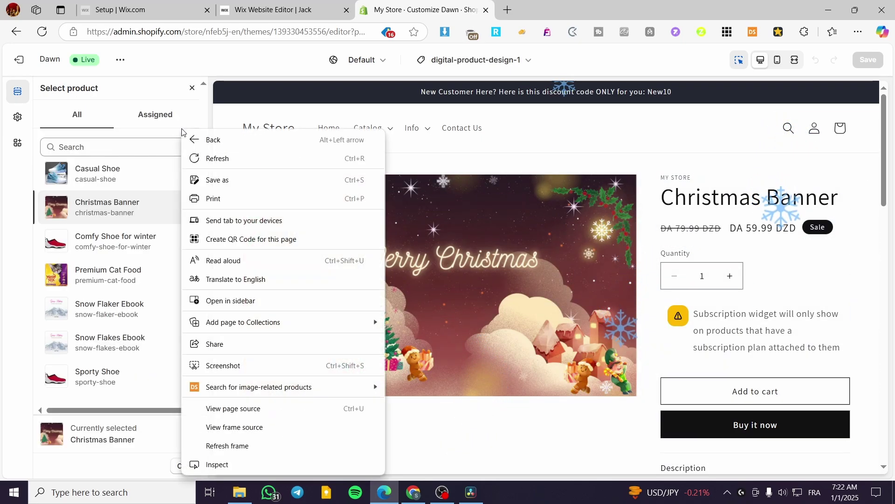
pyautogui.click(142, 134)
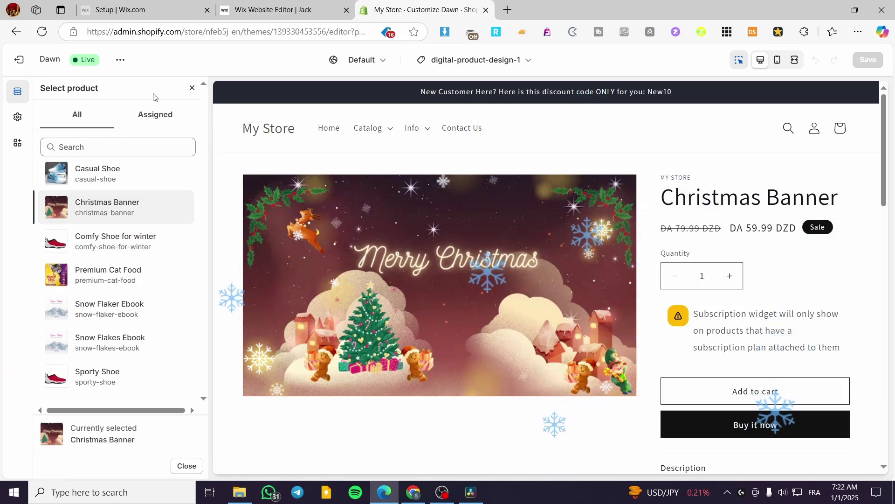
pyautogui.click(191, 88)
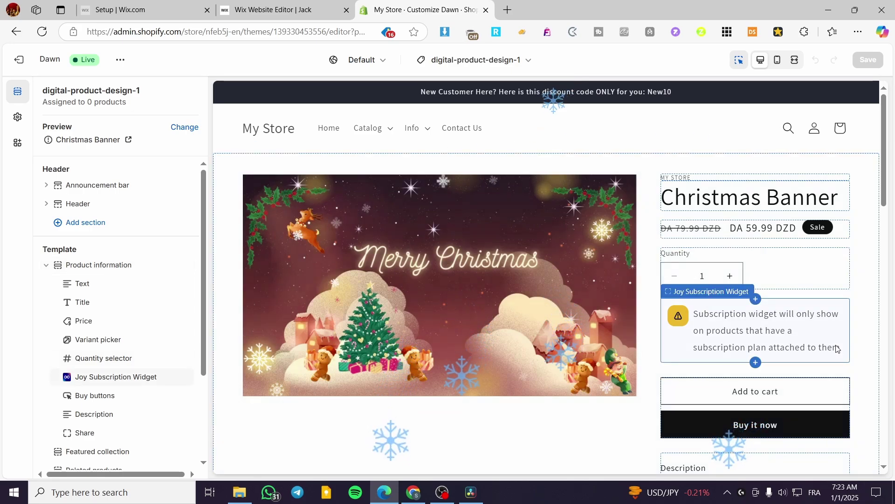
# - Set the color scheme of the template's Product information section to Scheme 5
pyautogui.click(455, 166)
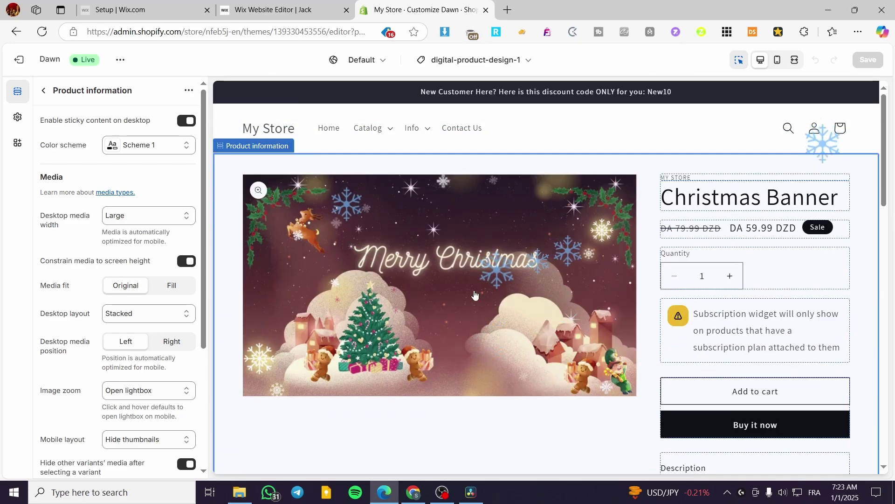
pyautogui.scroll(-3, 747, 271)
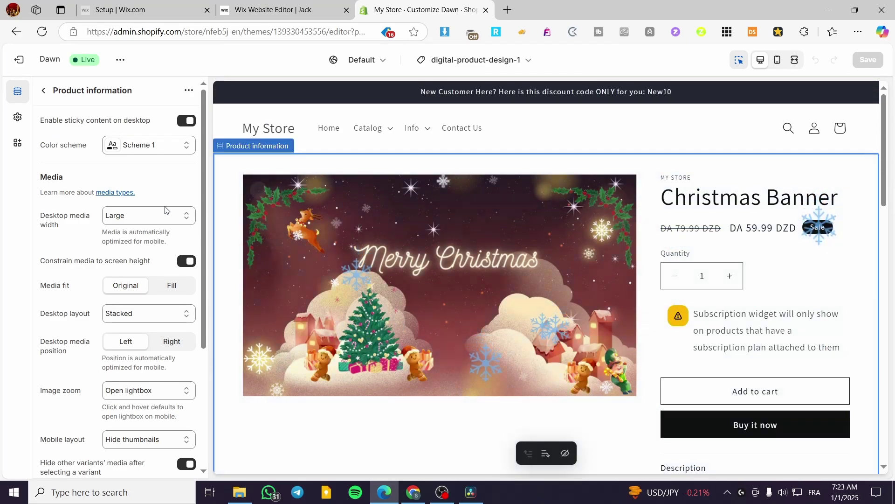
pyautogui.click(134, 146)
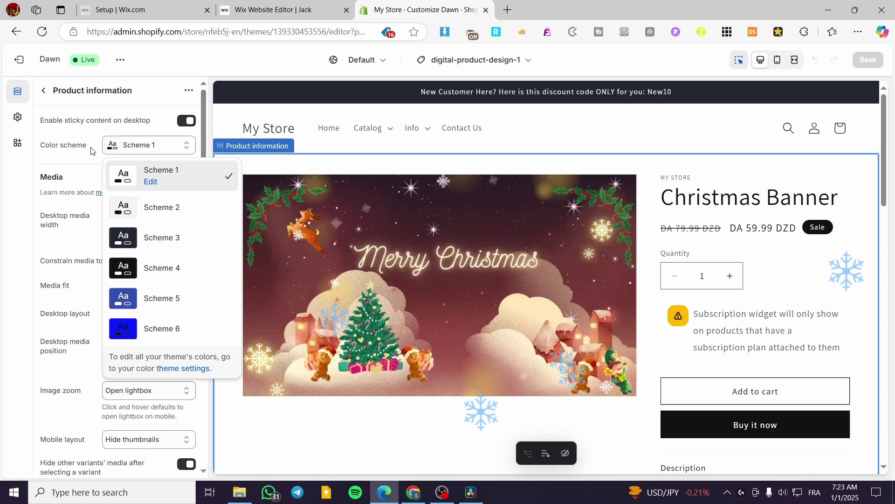
pyautogui.click(168, 299)
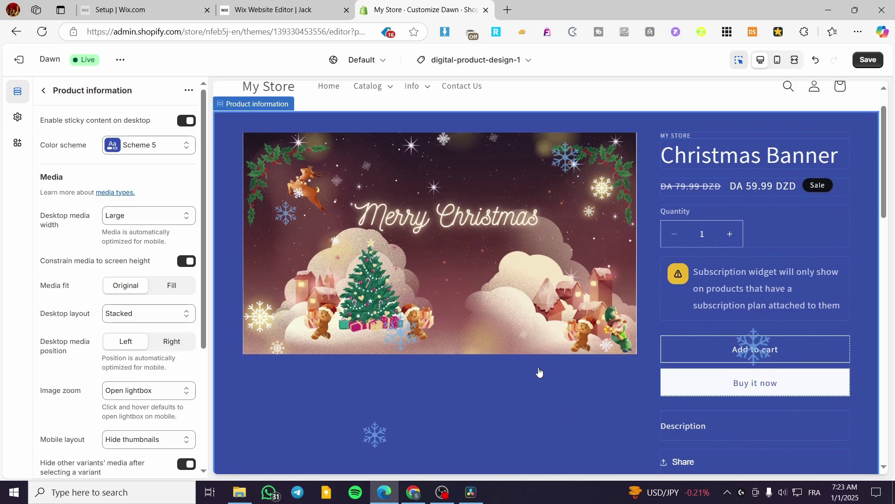
pyautogui.scroll(1, 494, 336)
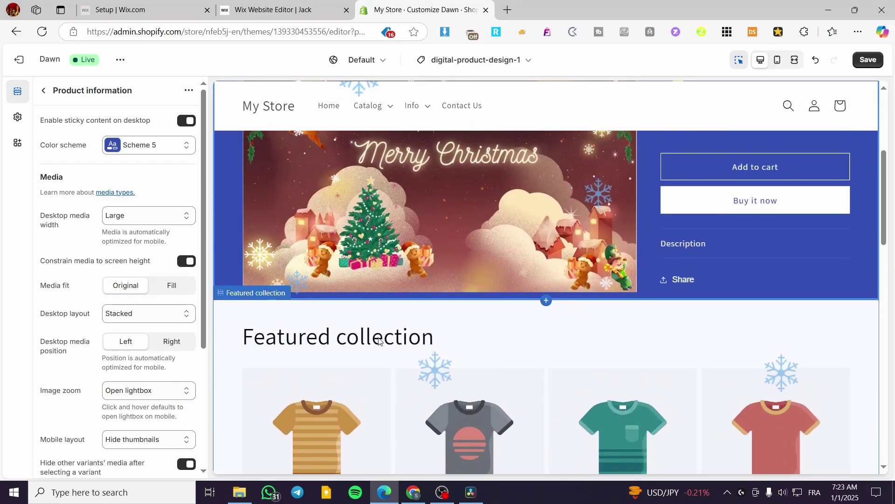
# - Look over the Featured collection section and the rest of the template page, and save the template
pyautogui.click(404, 339)
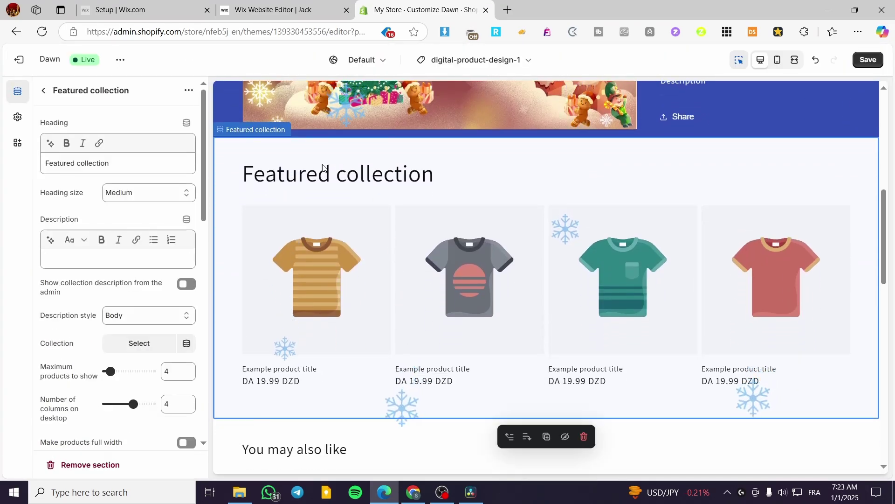
pyautogui.scroll(-10, 526, 193)
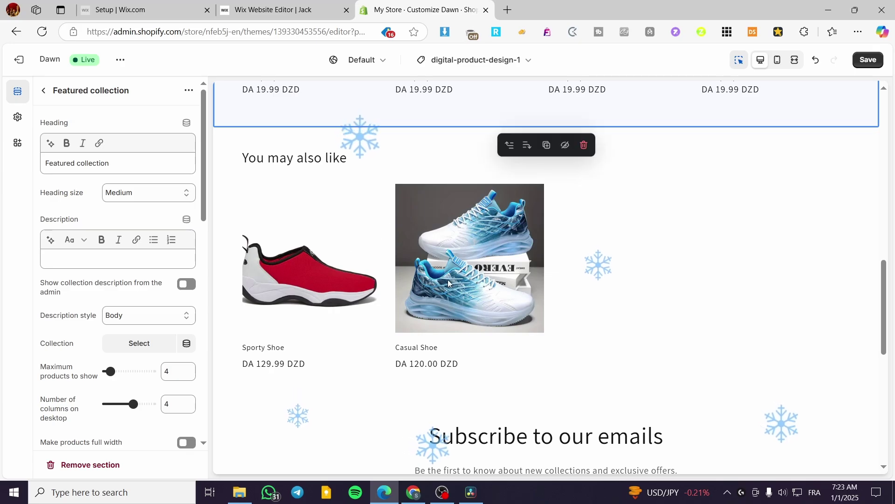
pyautogui.scroll(15, 387, 348)
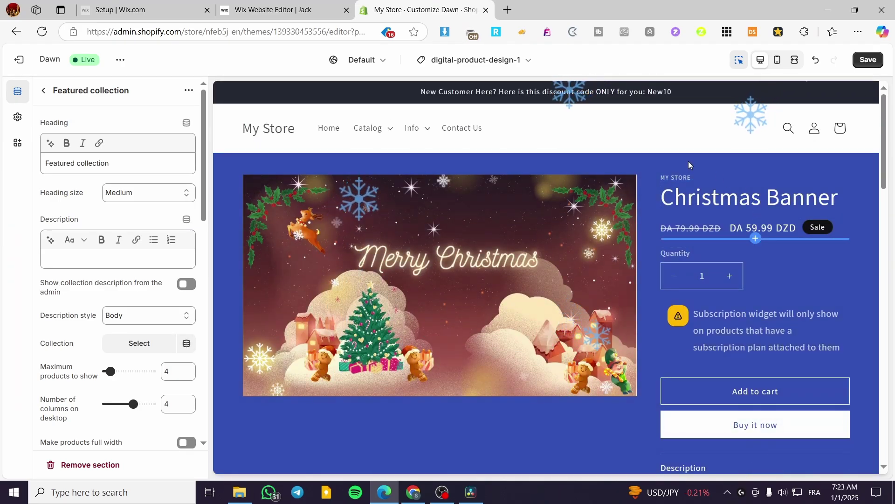
pyautogui.click(868, 59)
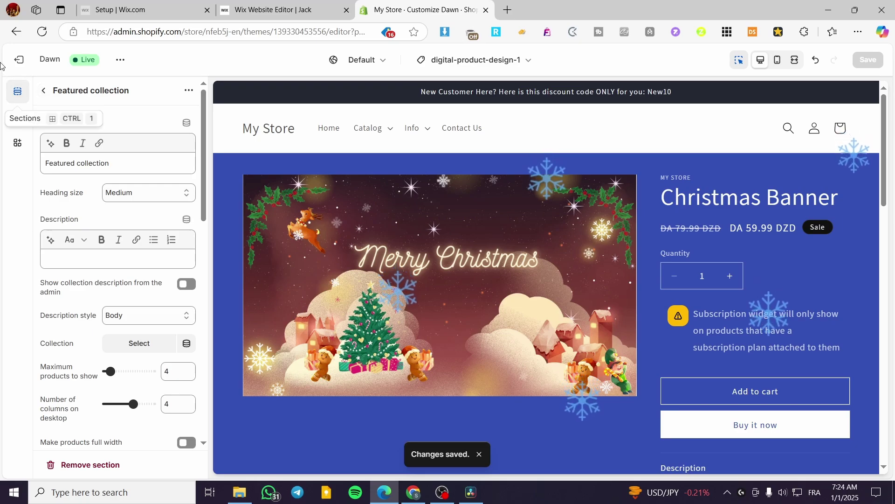
# - Leave the theme editor and open the Christmas Banner product for editing
pyautogui.click(19, 59)
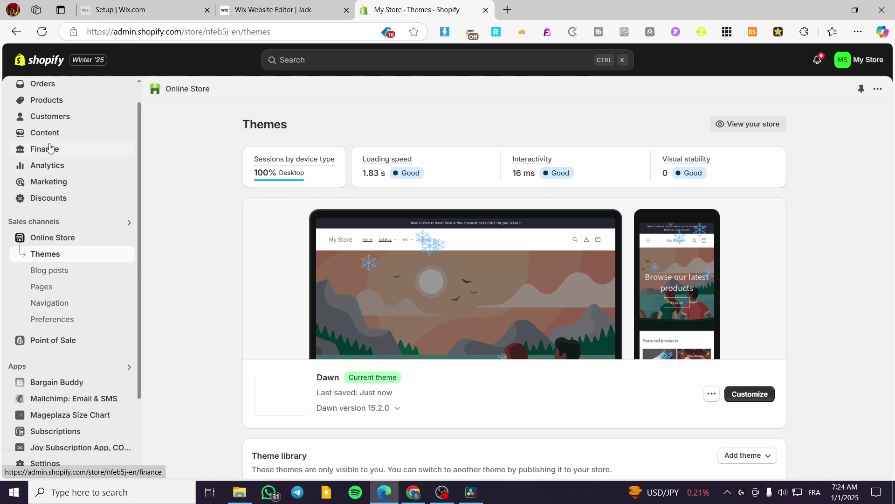
pyautogui.scroll(1, 50, 147)
pyautogui.click(58, 123)
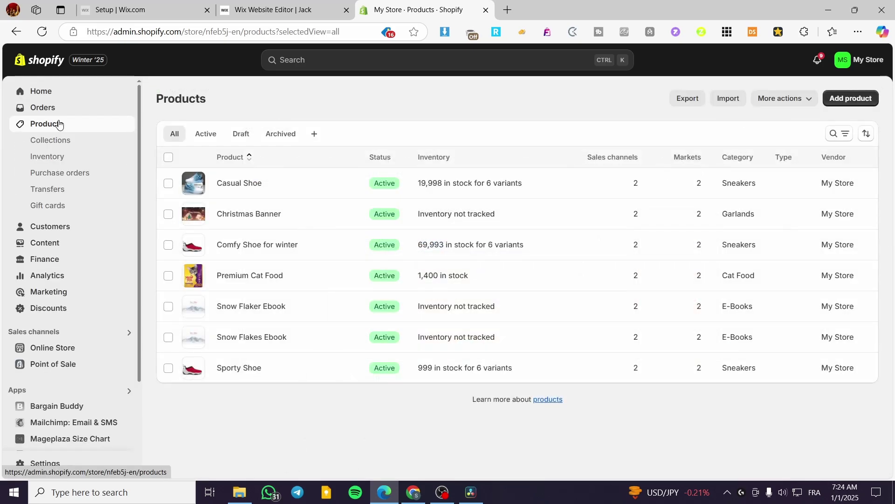
pyautogui.click(249, 218)
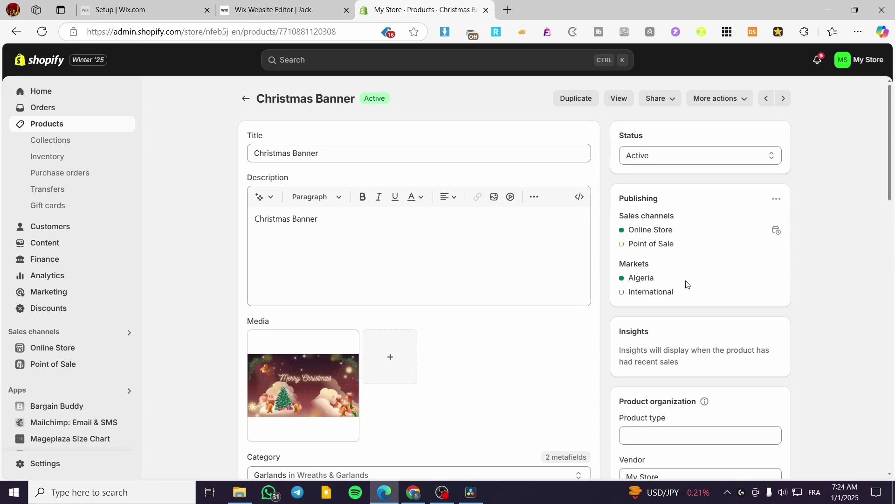
# - Assign the digital-product-design-1 theme template to the Christmas Banner product and save the product
pyautogui.scroll(-5, 732, 200)
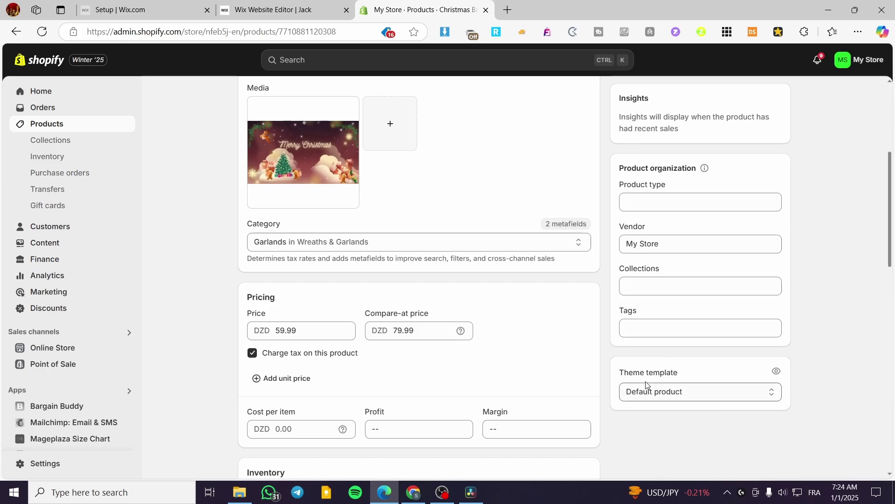
pyautogui.scroll(-3, 649, 385)
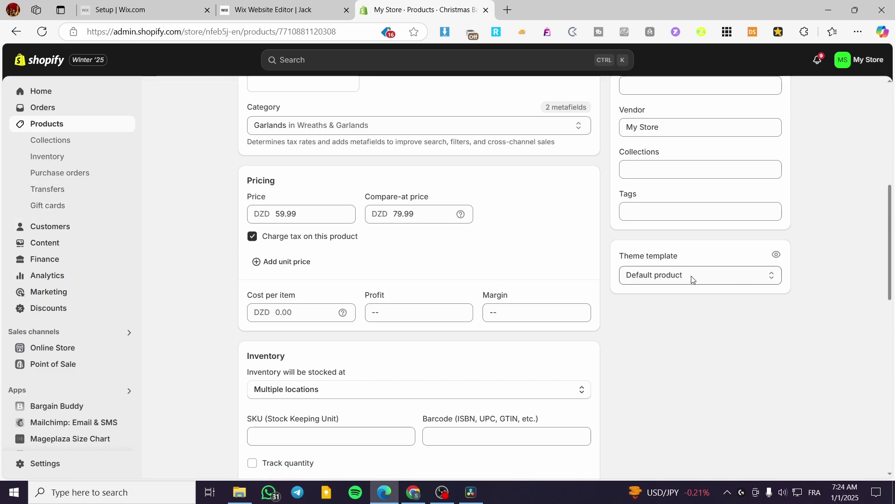
pyautogui.click(659, 280)
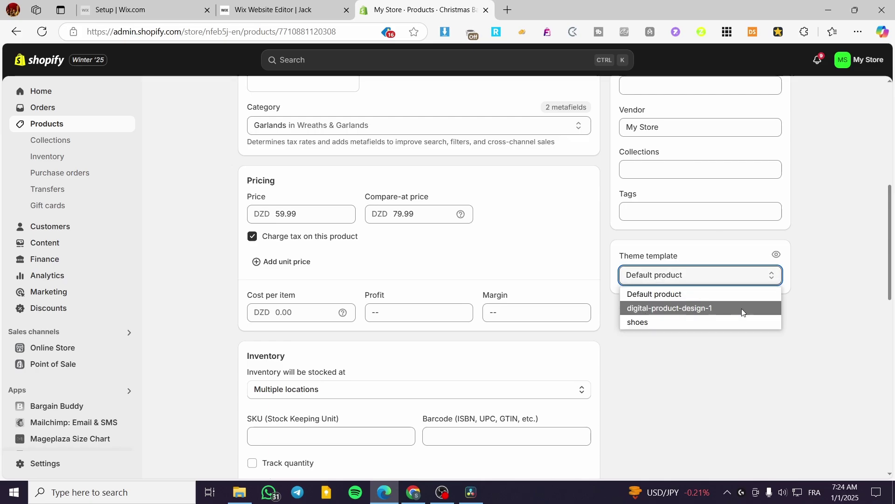
pyautogui.click(761, 311)
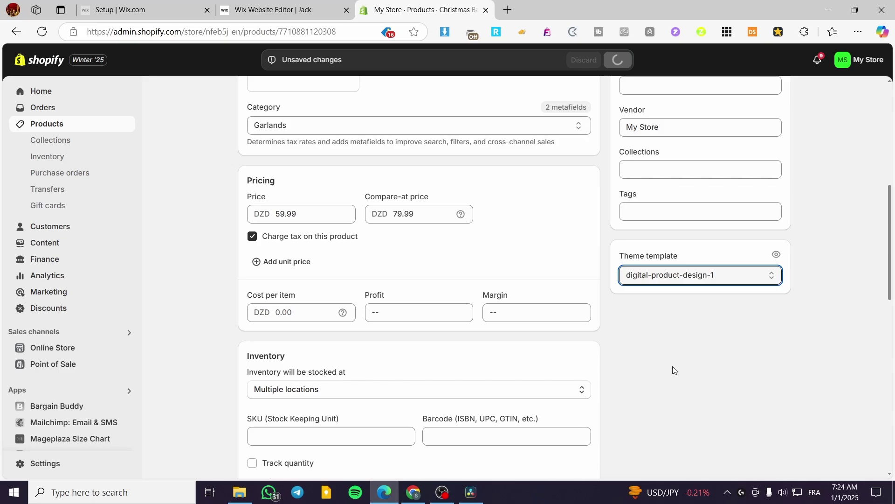
pyautogui.scroll(7, 488, 353)
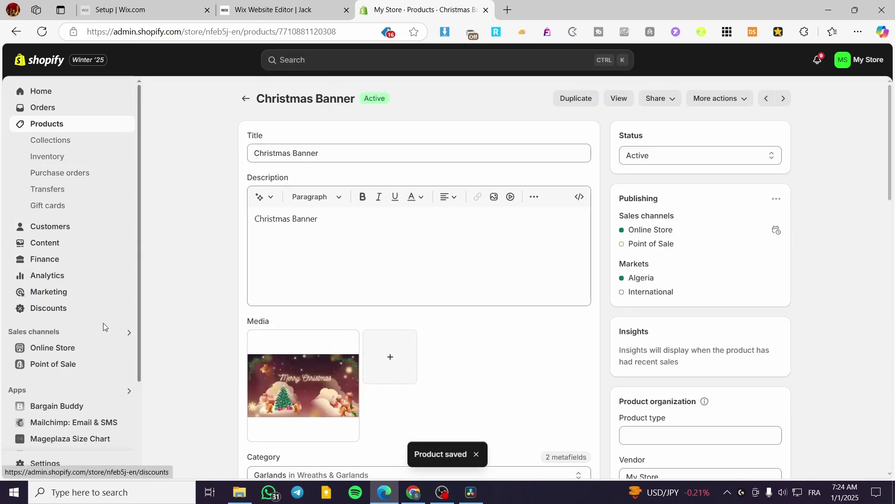
# - View the live store and compare the Casual Shoe product page with the Christmas Banner product page
pyautogui.click(126, 348)
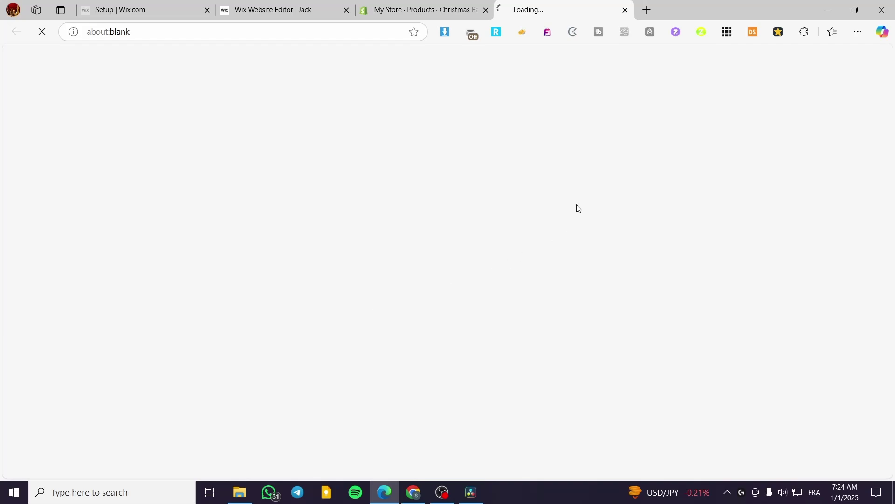
pyautogui.scroll(-5, 573, 201)
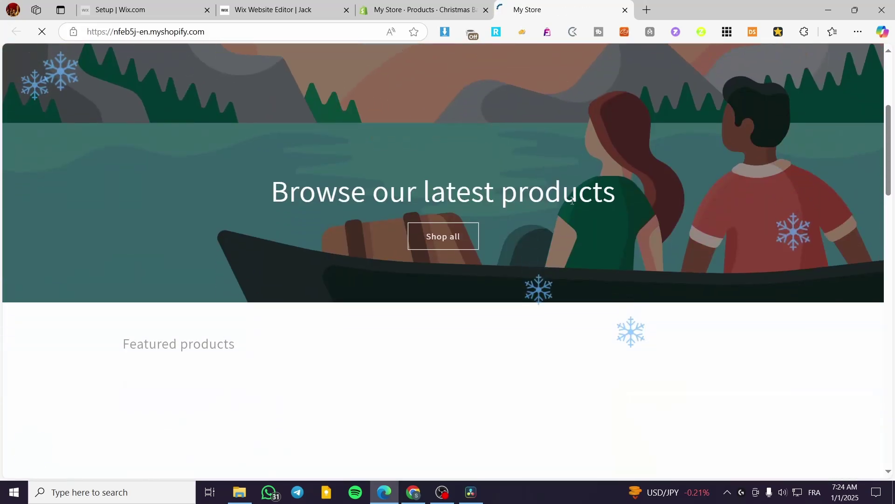
pyautogui.scroll(-2, 571, 196)
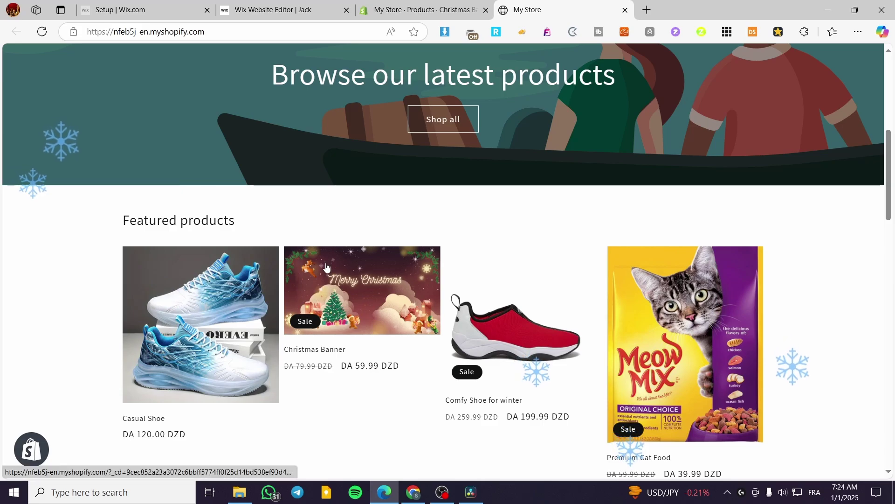
pyautogui.scroll(-1, 375, 287)
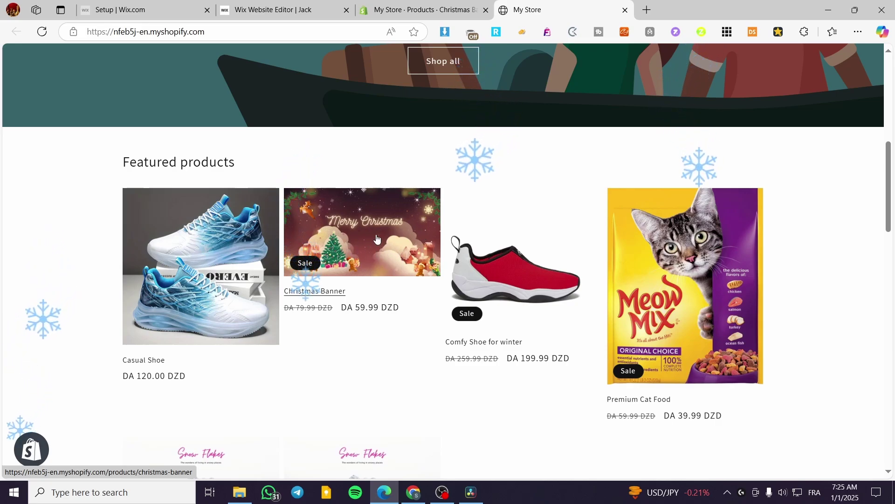
pyautogui.click(221, 244)
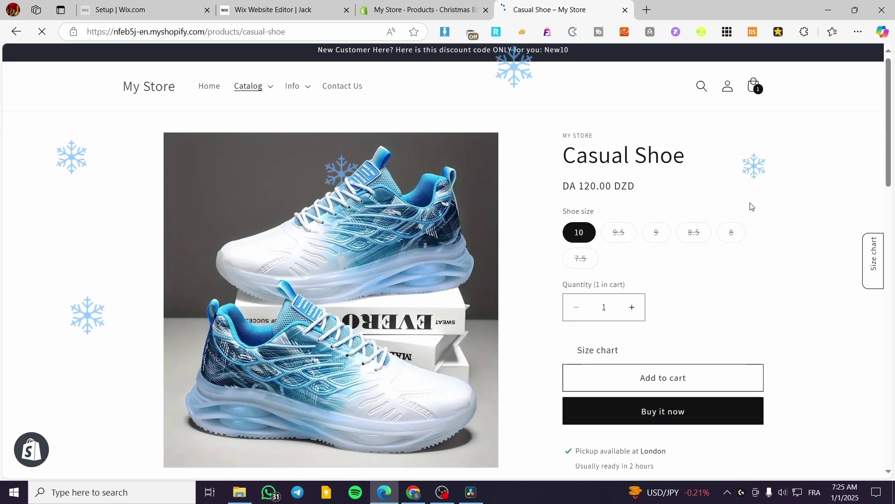
pyautogui.hotkey('alt', 'Left')
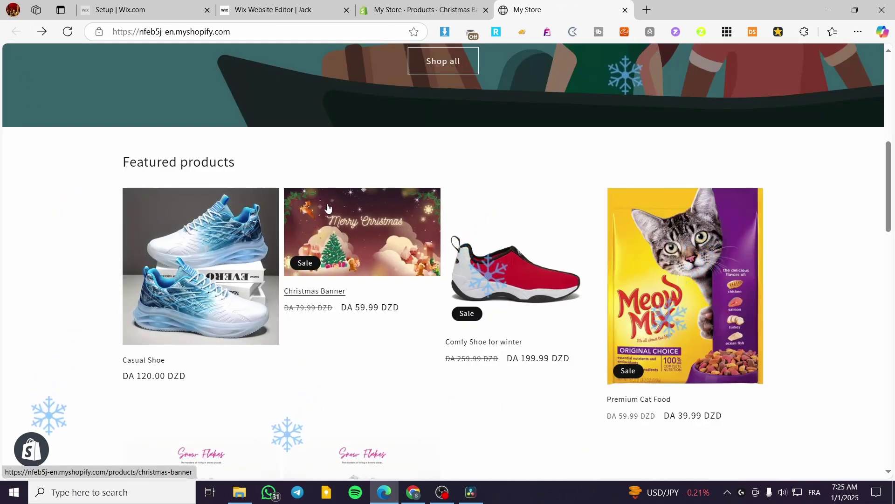
pyautogui.click(380, 202)
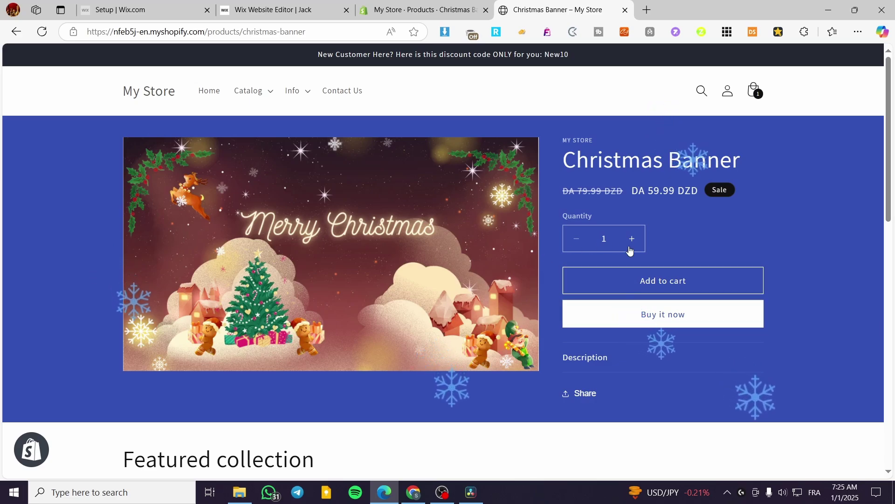
# - Check the live product pages of Comfy Shoe for winter and Premium Cat Food, returning to the store's home page
pyautogui.click(16, 31)
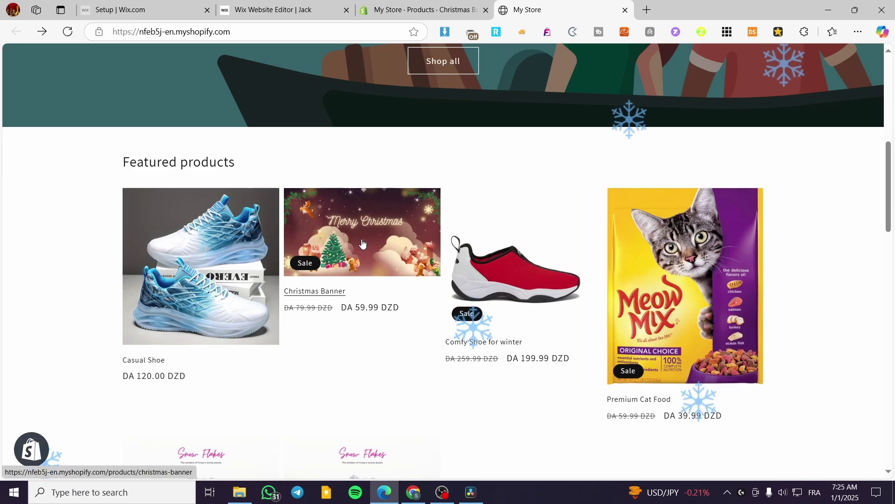
pyautogui.click(496, 271)
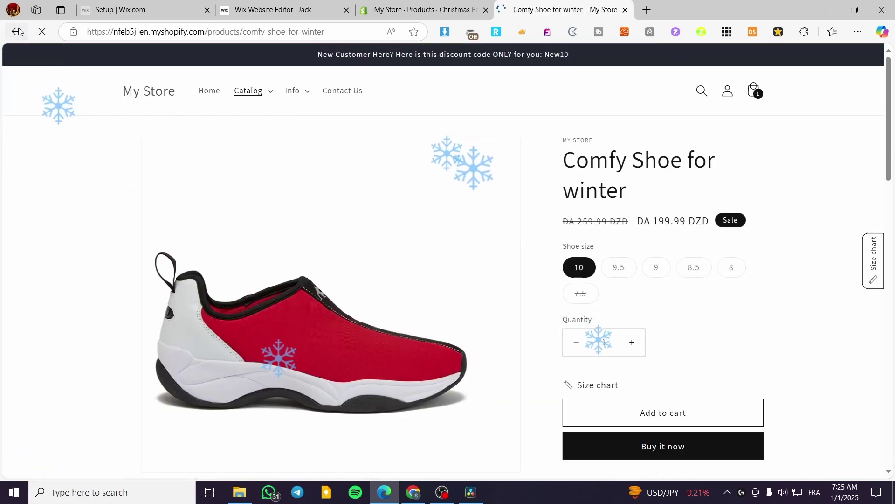
pyautogui.click(16, 32)
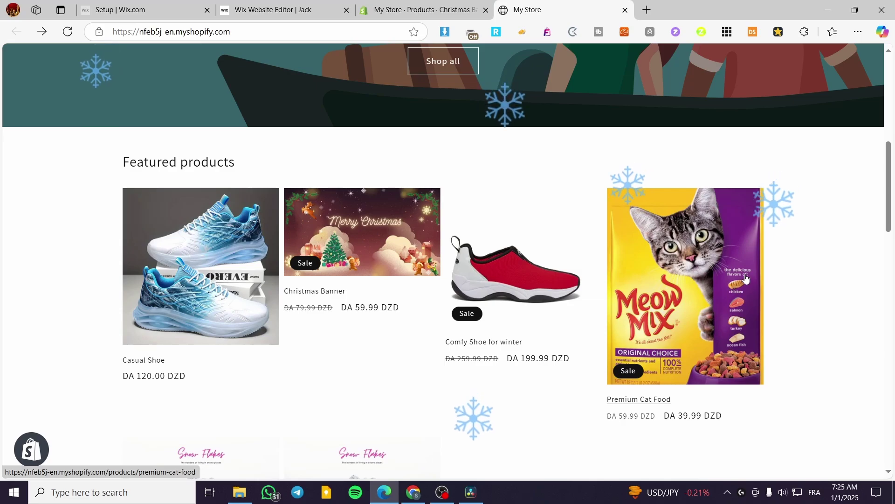
pyautogui.click(743, 299)
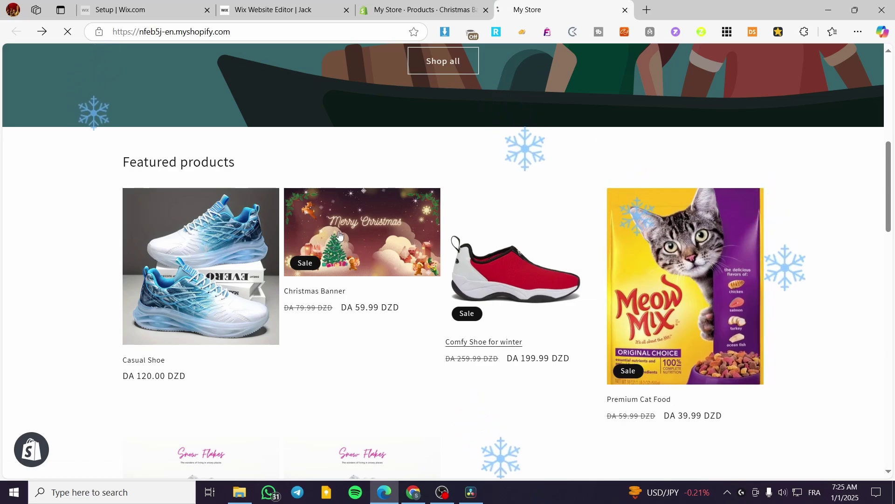
pyautogui.click(16, 32)
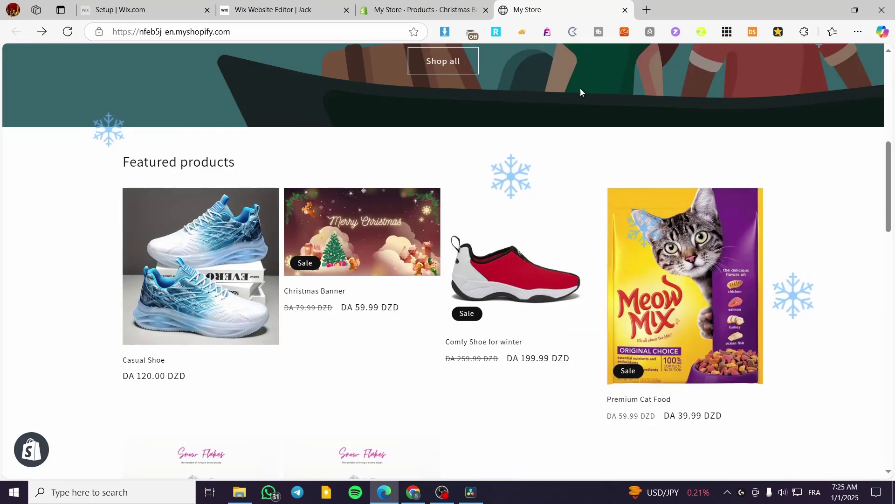
# - Return to the store admin and open the current Dawn theme for customization
pyautogui.click(380, 6)
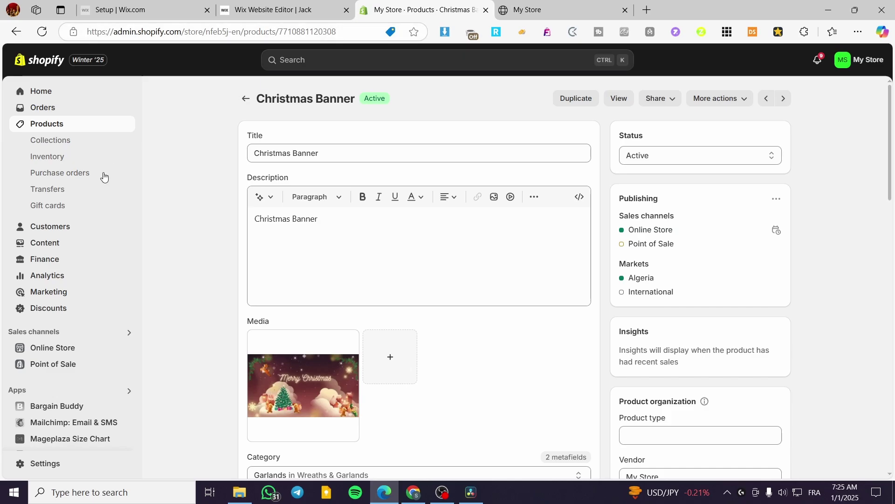
pyautogui.click(53, 347)
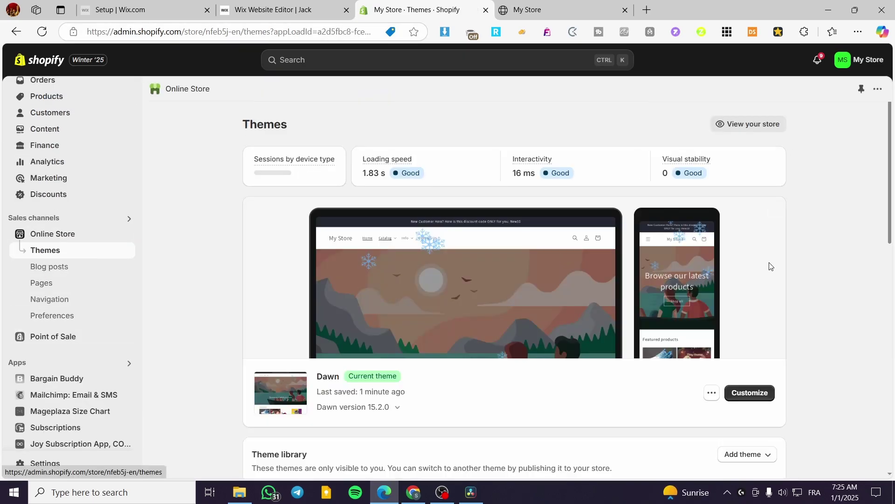
pyautogui.click(753, 396)
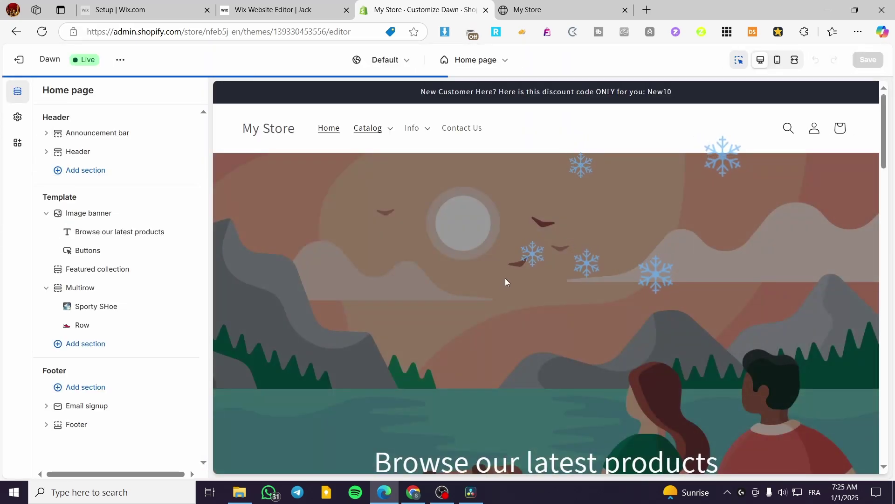
# - Create a product template named "Cat Food design 1" based on Default product
pyautogui.click(463, 65)
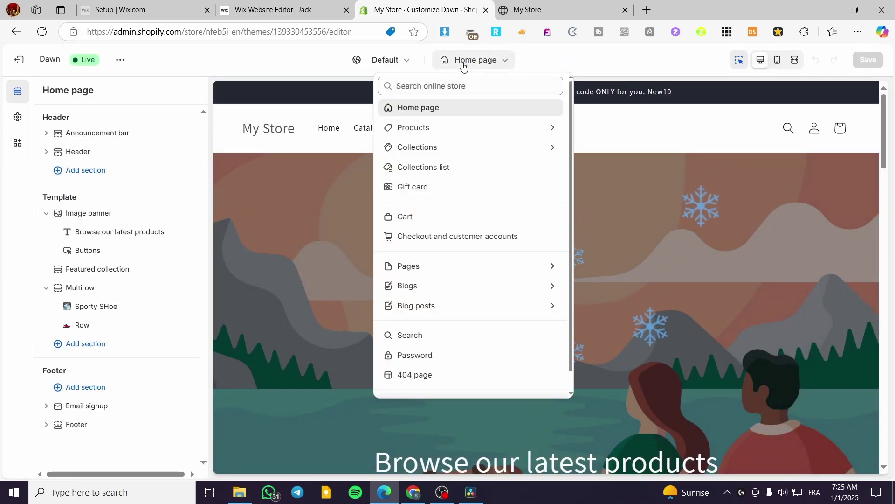
pyautogui.click(416, 129)
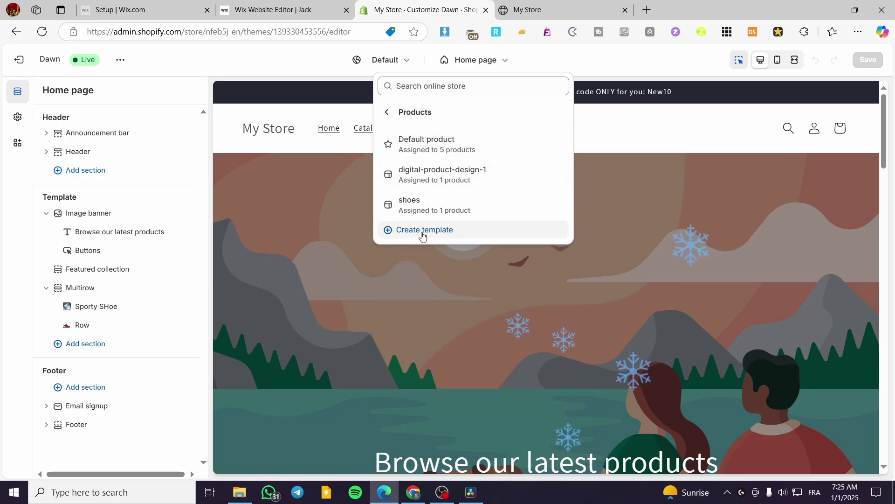
pyautogui.click(422, 230)
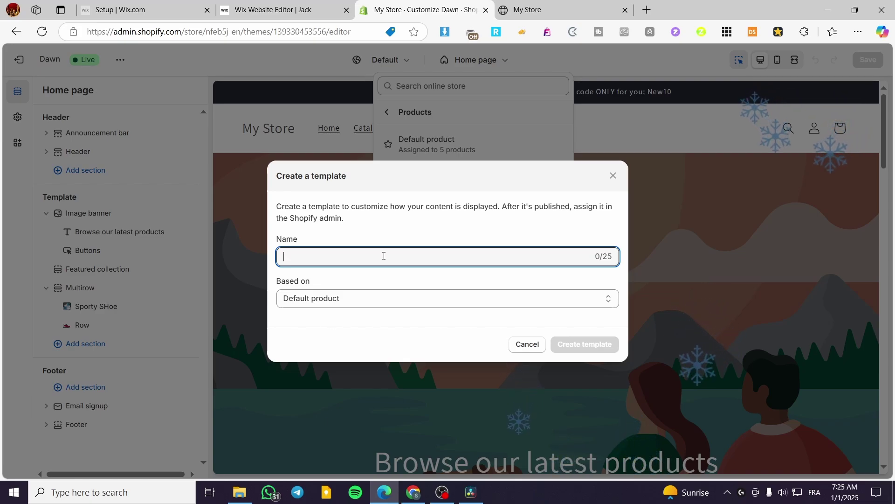
pyautogui.write('Cat Food design 1')
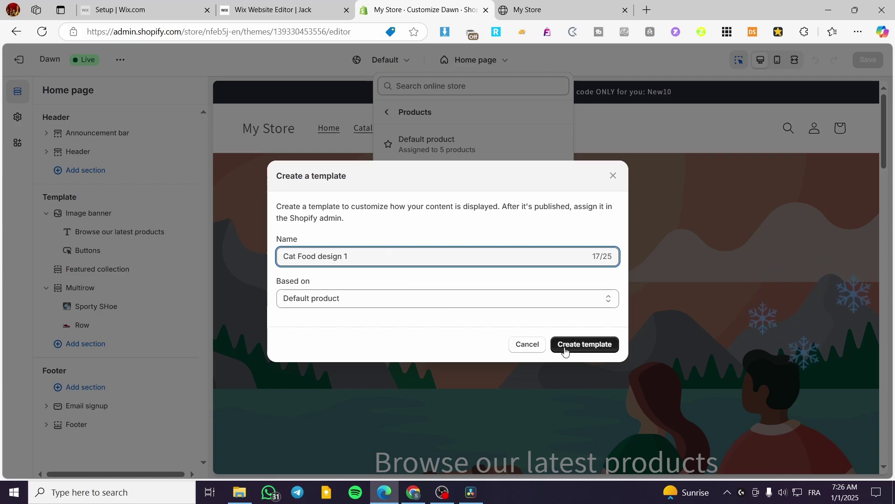
pyautogui.click(583, 345)
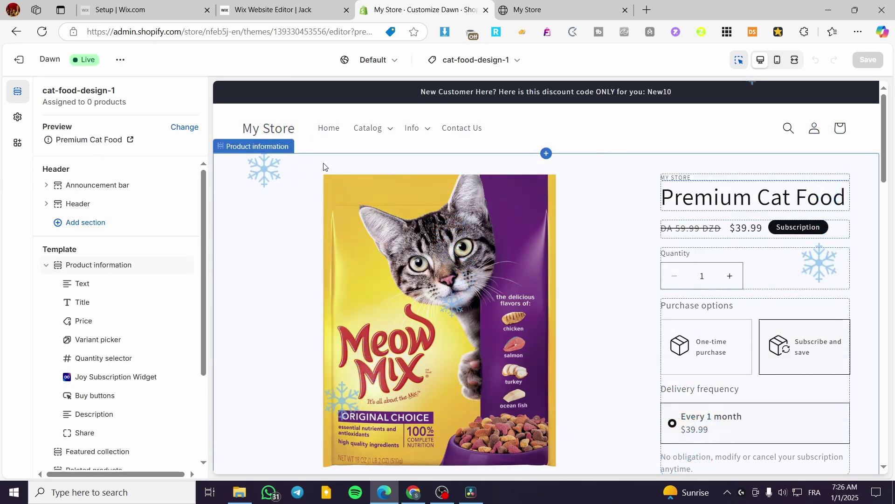
# - Remove the Featured collection and Related products sections from the cat-food-design-1 template
pyautogui.scroll(-2, 817, 262)
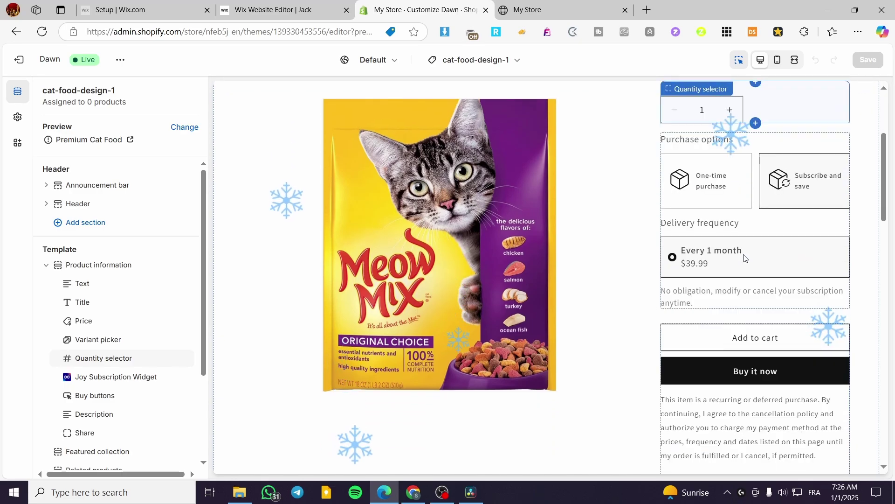
pyautogui.scroll(-5, 606, 289)
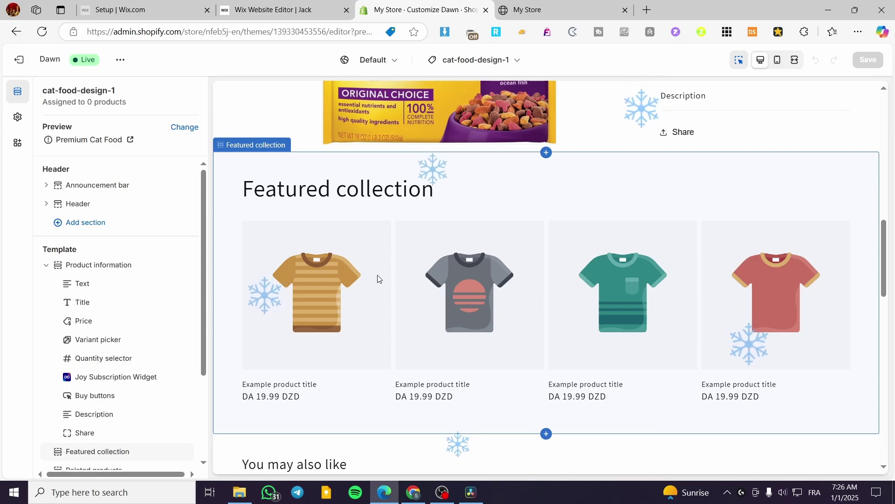
pyautogui.click(566, 192)
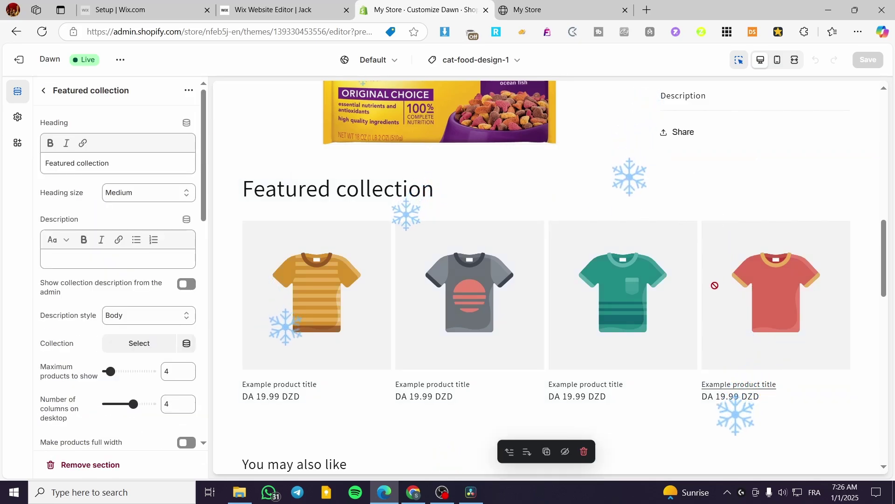
pyautogui.click(584, 451)
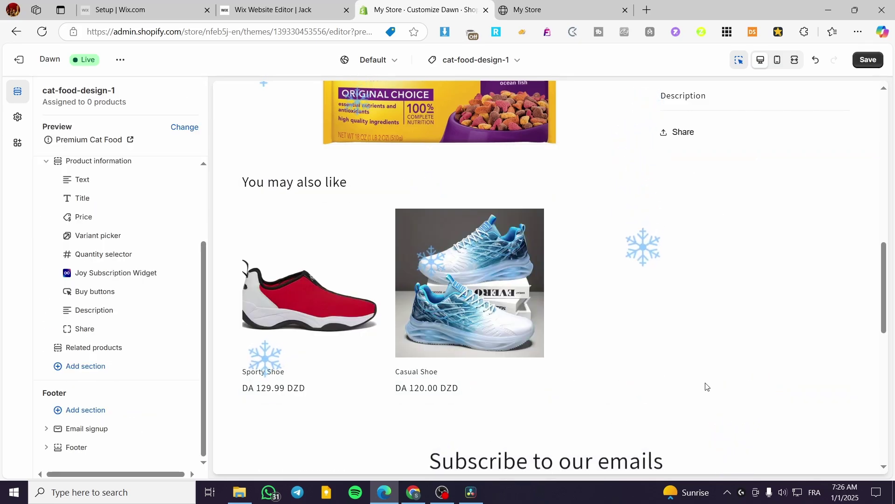
pyautogui.click(690, 289)
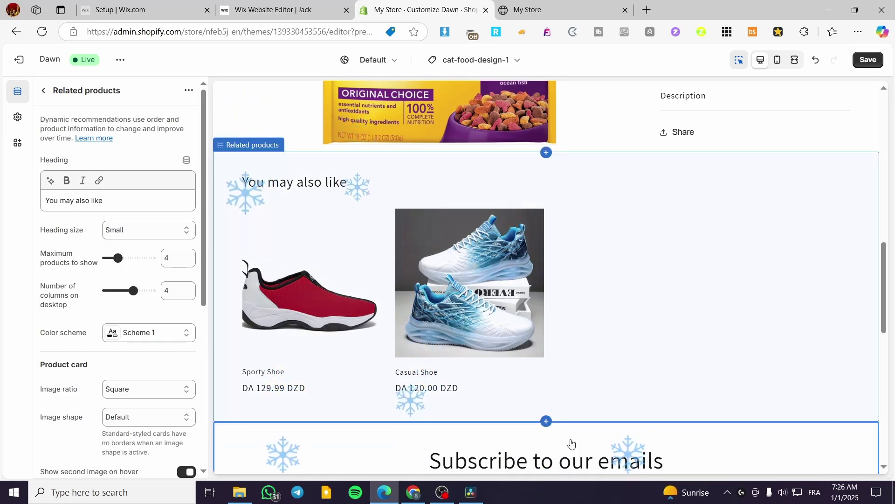
pyautogui.click(572, 443)
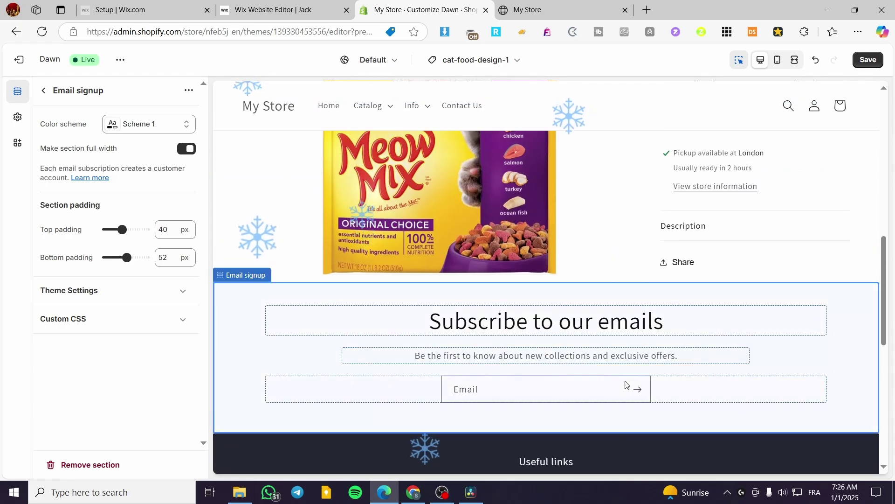
# - Look over the template page down to the subscription purchase options below the footer
pyautogui.scroll(-10, 625, 385)
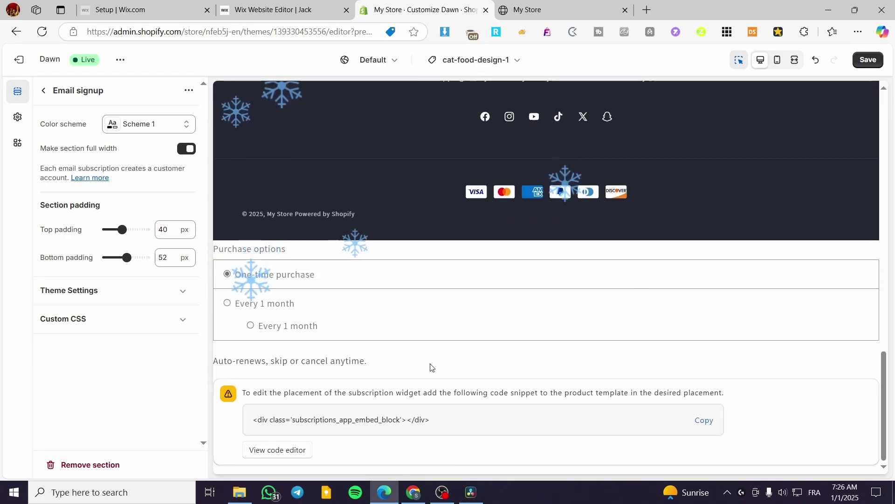
pyautogui.click(254, 450)
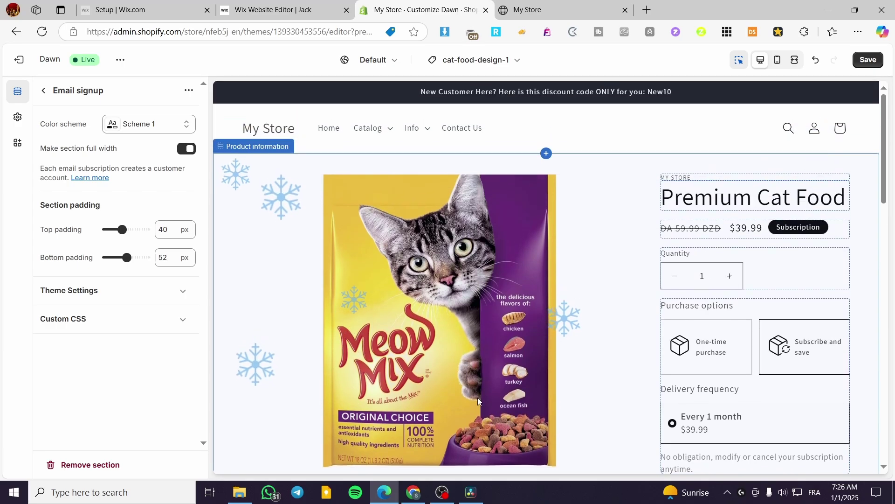
pyautogui.scroll(-15, 478, 398)
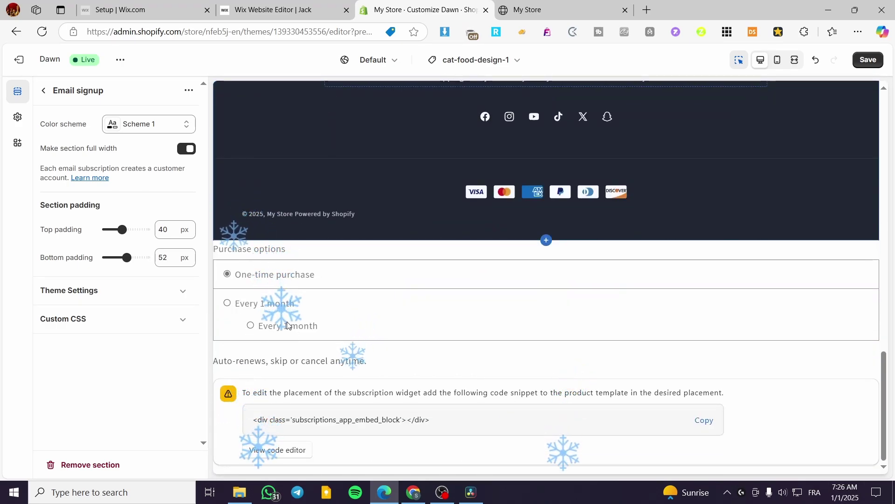
pyautogui.scroll(15, 569, 356)
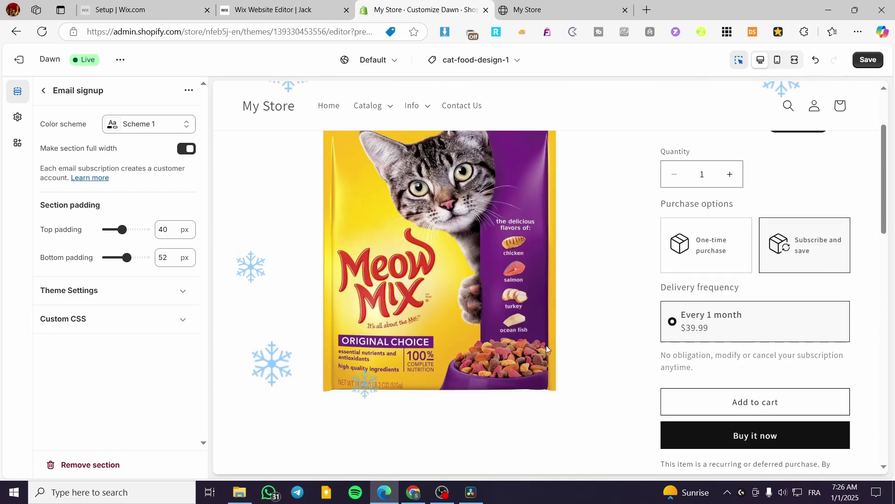
pyautogui.scroll(3, 546, 349)
# - Set the Product information section's color scheme to Scheme 3, save the template and leave the theme editor
pyautogui.click(610, 268)
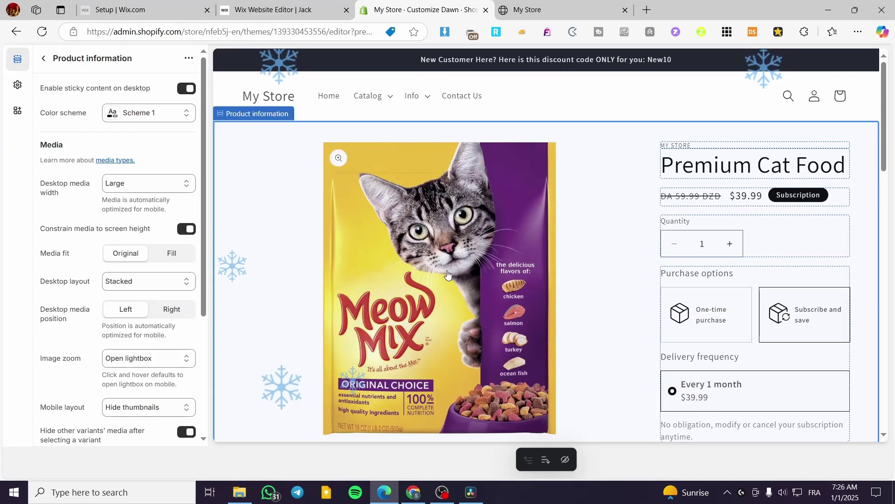
pyautogui.click(151, 117)
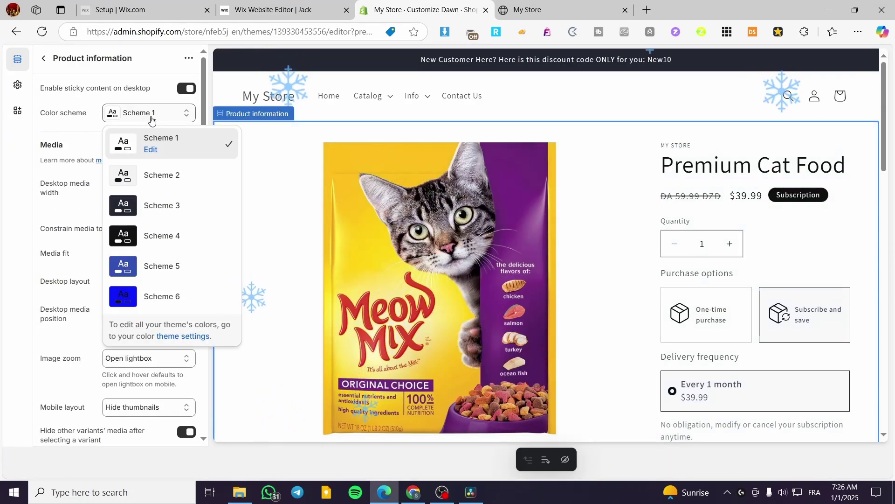
pyautogui.click(170, 205)
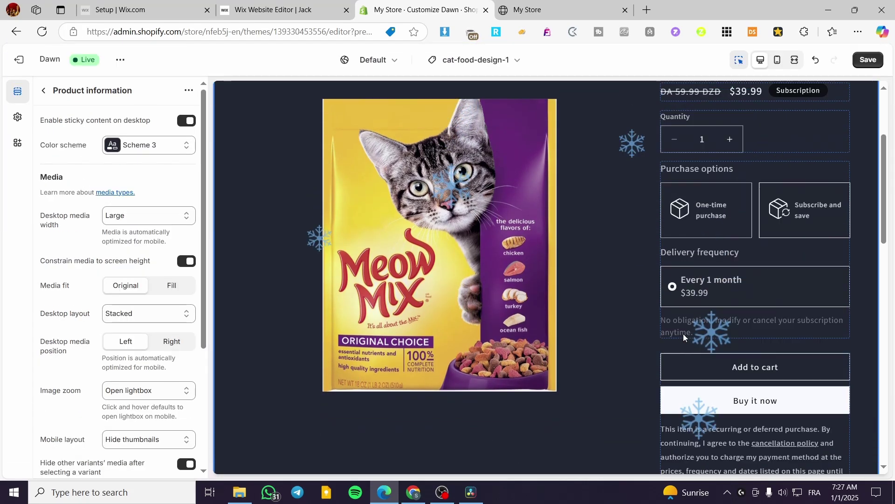
pyautogui.click(866, 66)
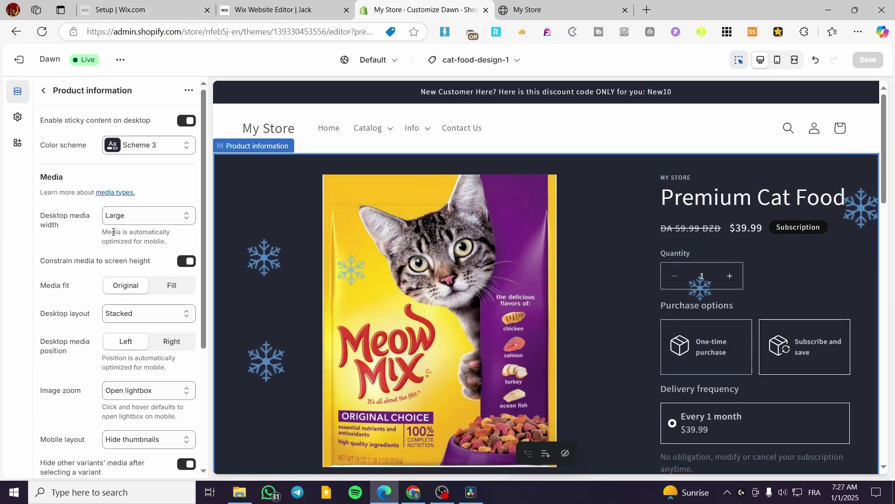
pyautogui.click(10, 62)
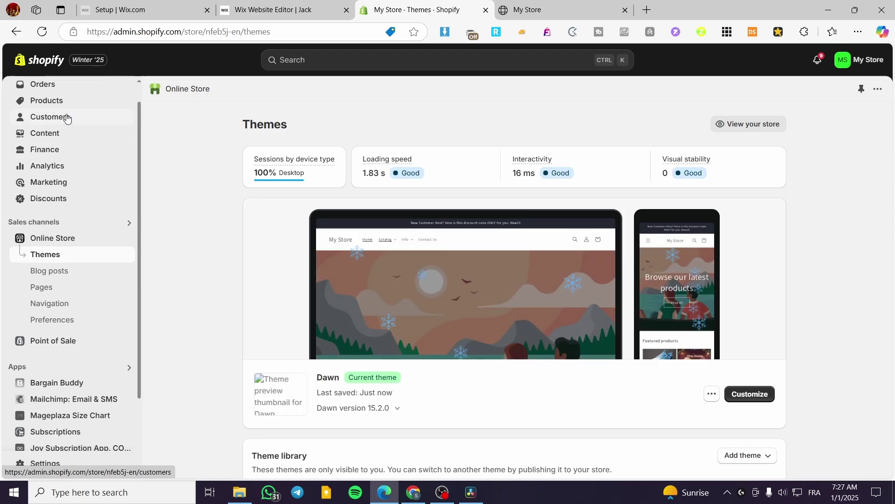
# - Assign the cat-food-design-1 theme template to the Premium Cat Food product and save the product
pyautogui.click(59, 102)
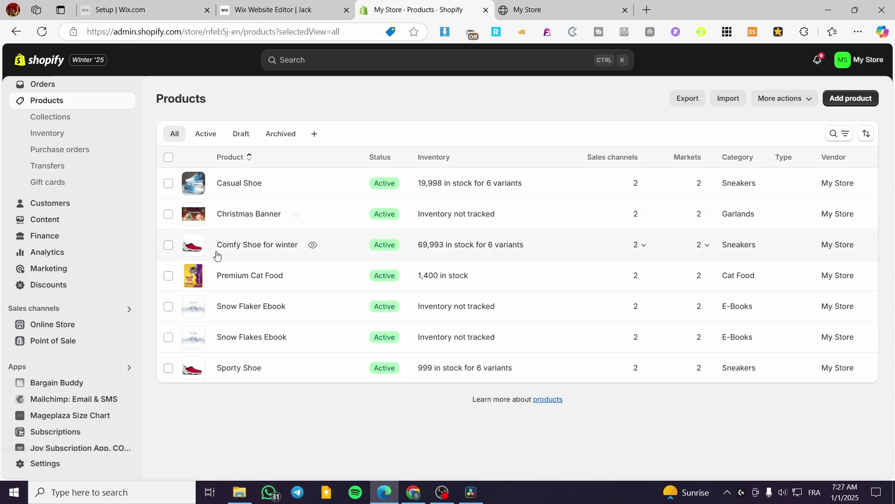
pyautogui.click(247, 276)
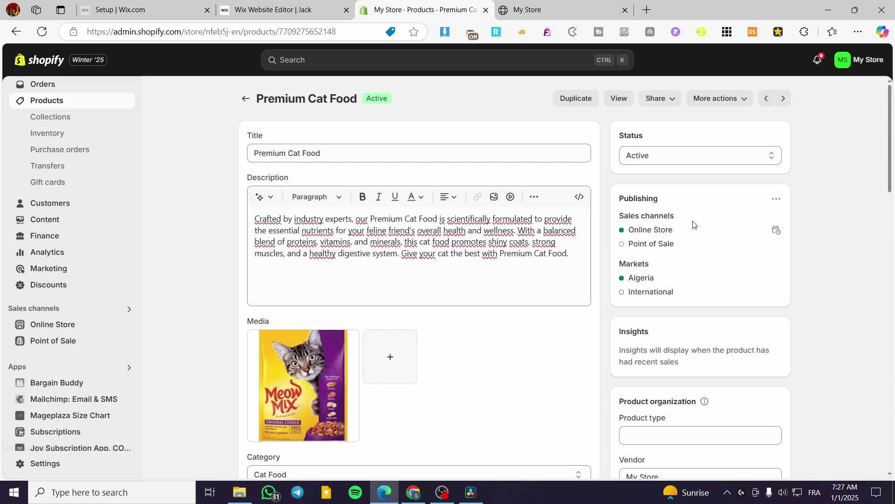
pyautogui.scroll(-9, 730, 216)
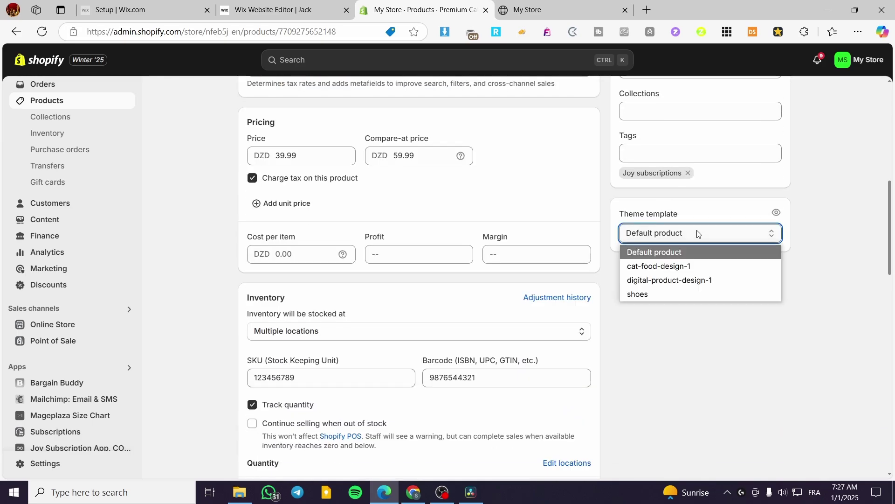
pyautogui.click(719, 268)
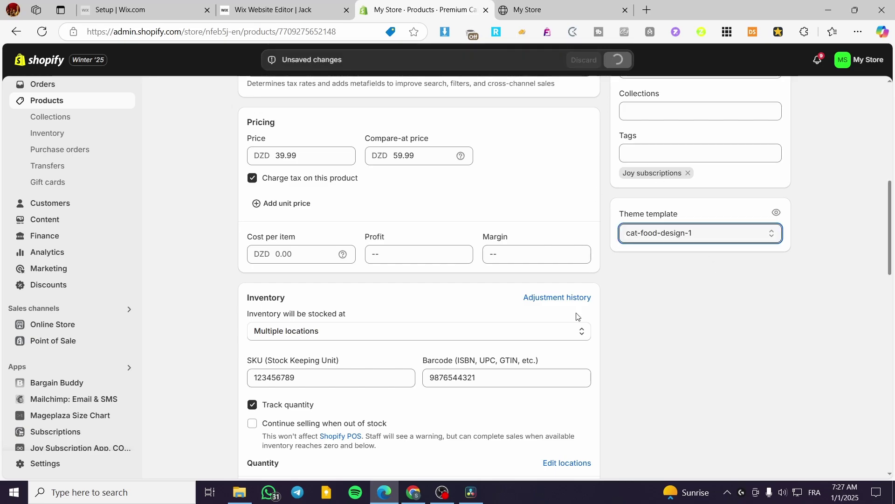
pyautogui.scroll(10, 606, 297)
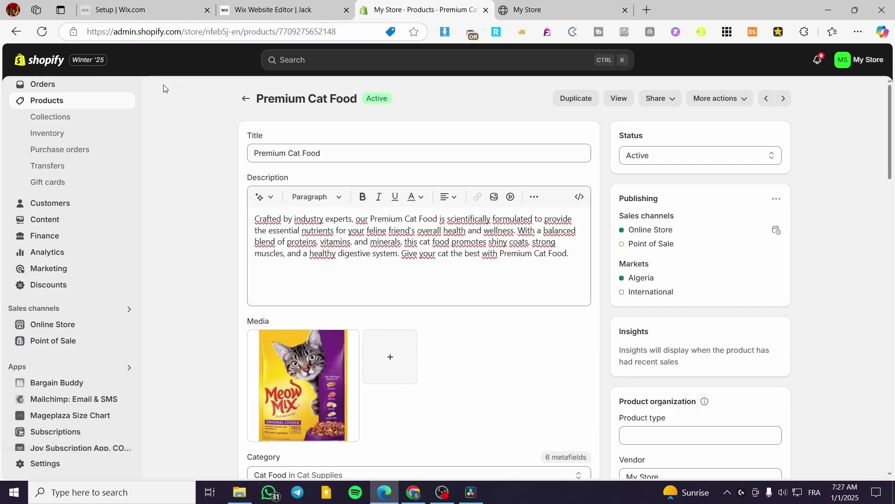
pyautogui.scroll(-5, 712, 285)
pyautogui.scroll(5, 650, 350)
# - Reload the live storefront and open the Premium Cat Food product page to check its design
pyautogui.click(527, 9)
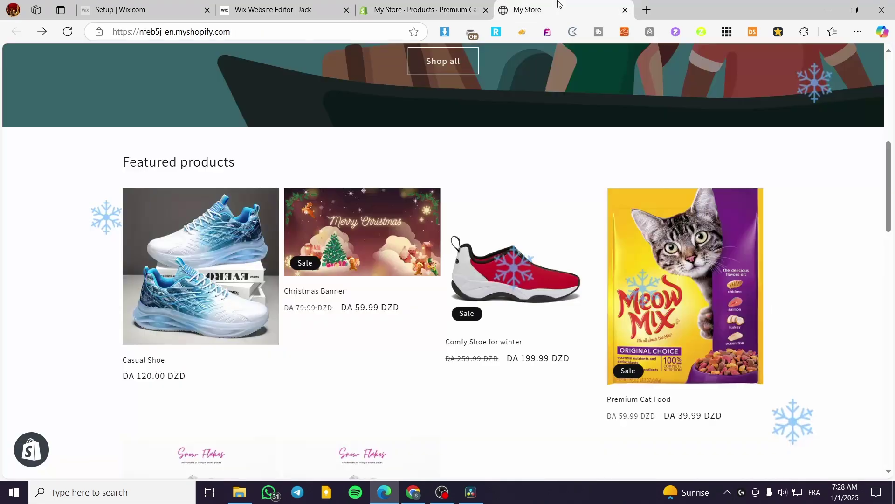
pyautogui.click(68, 31)
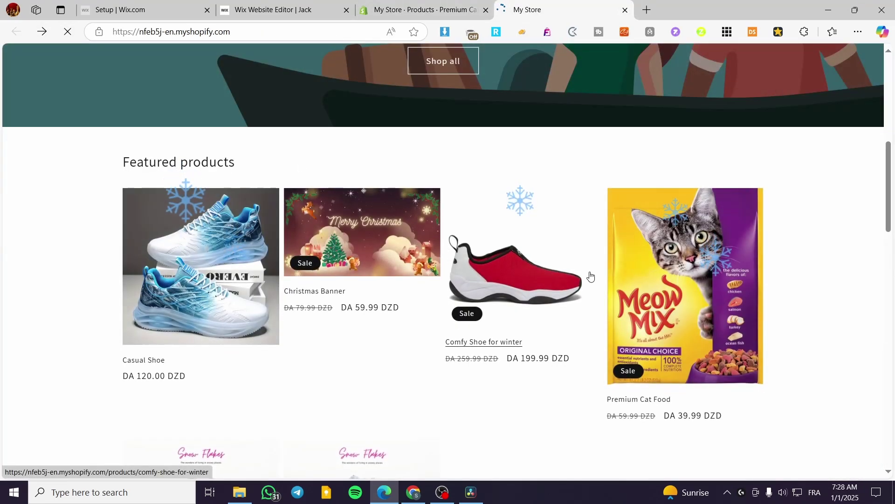
pyautogui.click(358, 259)
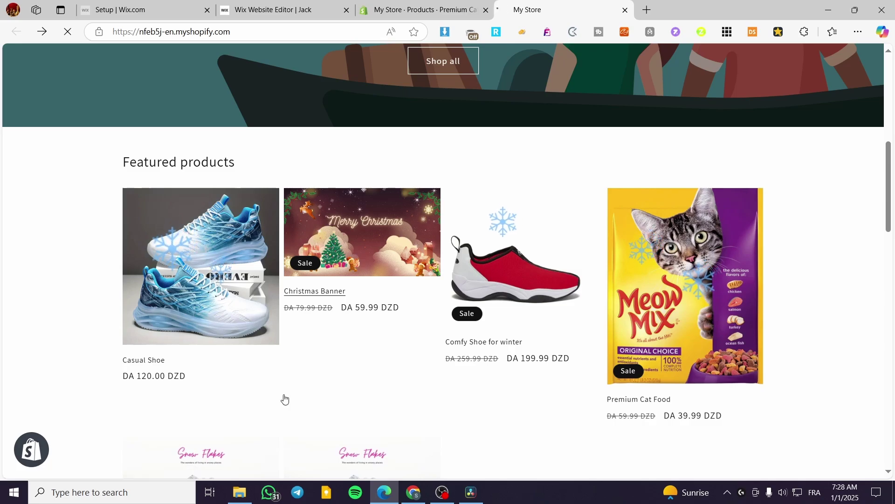
pyautogui.click(15, 34)
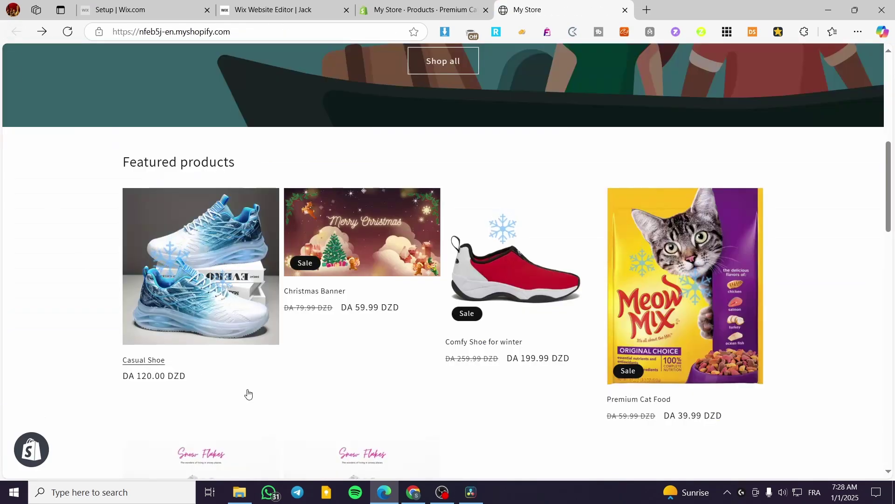
pyautogui.click(609, 397)
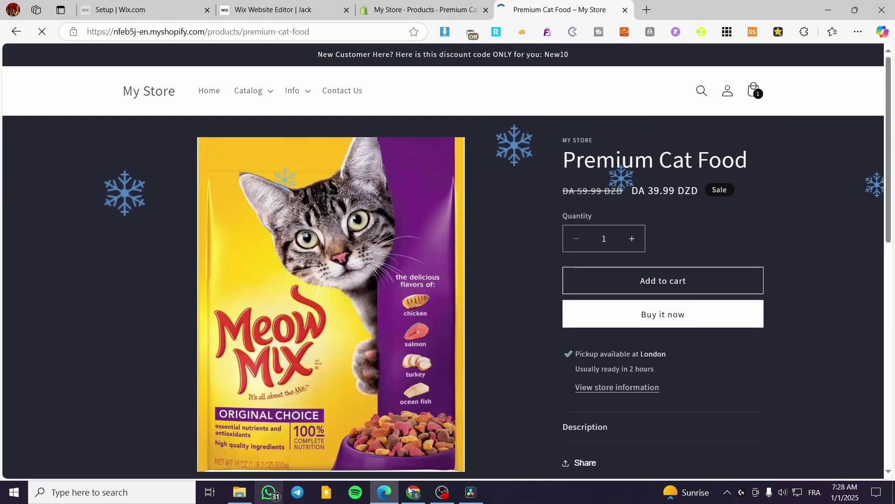
pyautogui.scroll(-4, 569, 356)
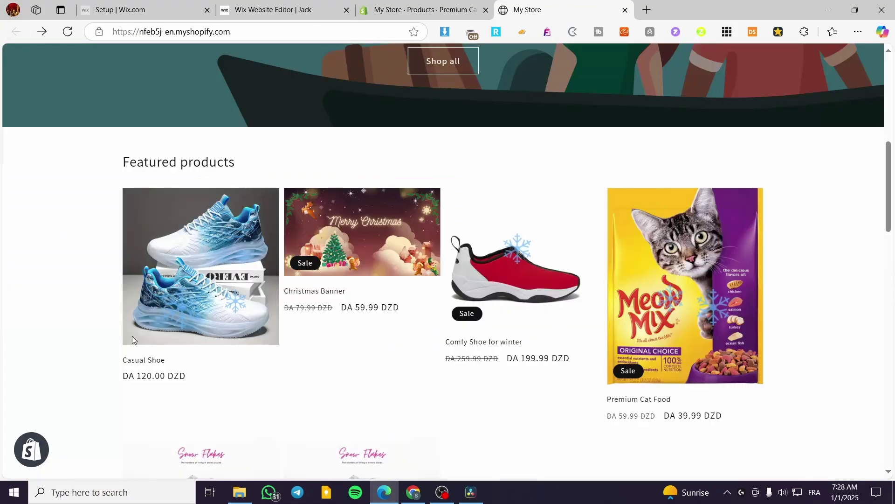
# - View the Comfy Shoe for winter product page for comparison and return to the storefront home page
pyautogui.hotkey('alt', 'Left')
pyautogui.click(527, 271)
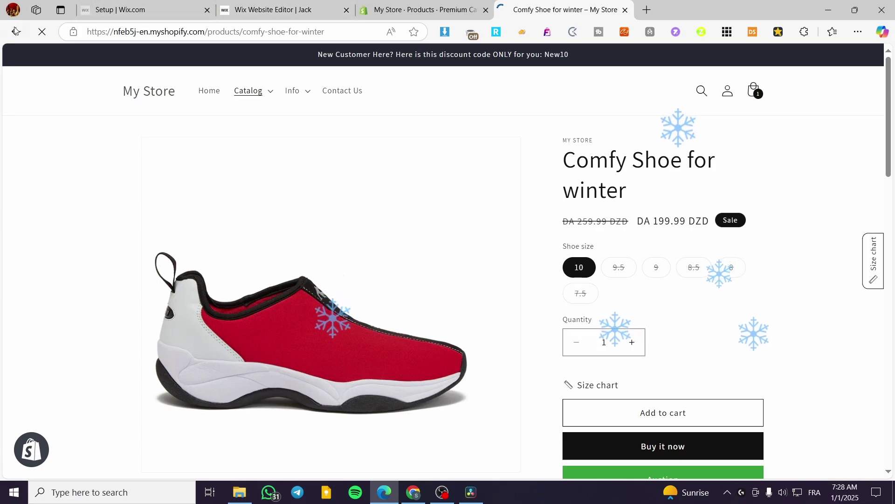
pyautogui.hotkey('alt', 'Left')
# - Review the live Premium Cat Food page from the product information down to the footer, and return to the home page
pyautogui.click(714, 332)
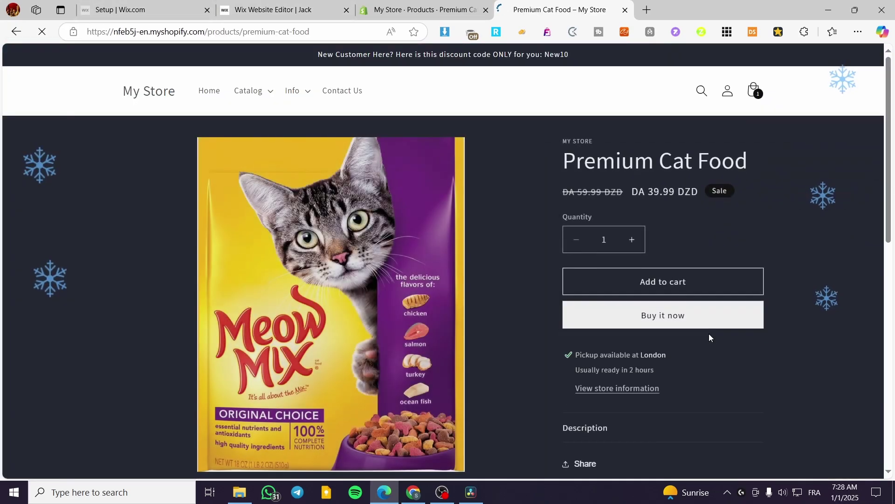
pyautogui.scroll(-5, 710, 337)
pyautogui.scroll(-5, 698, 258)
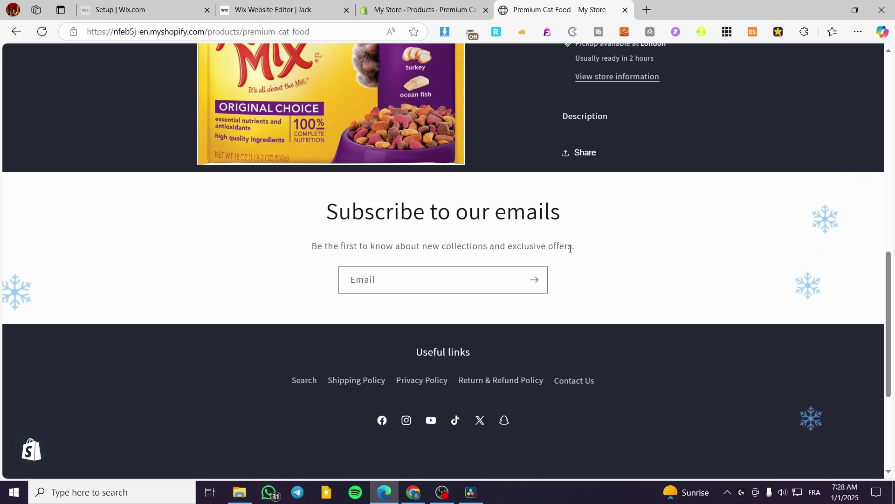
pyautogui.scroll(-3, 458, 392)
pyautogui.scroll(5, 458, 393)
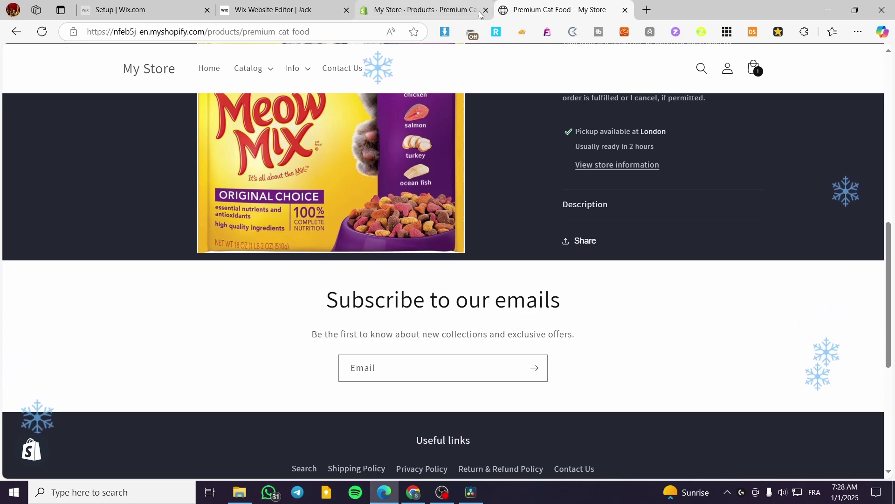
pyautogui.click(17, 31)
# - Return to the Shopify admin and open the Dawn theme for customization
pyautogui.click(419, 10)
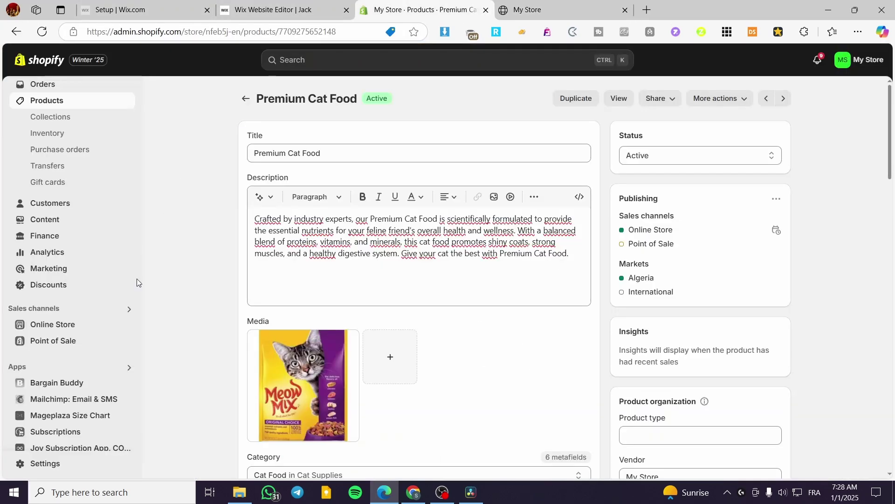
pyautogui.click(51, 325)
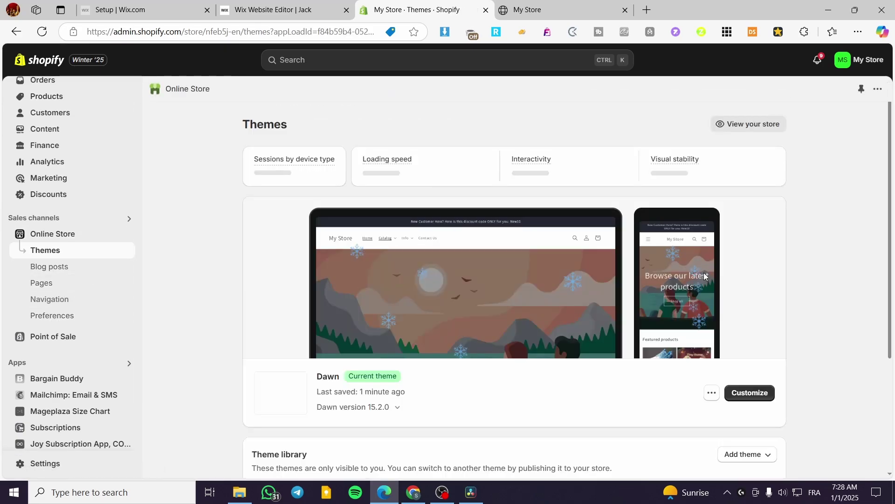
pyautogui.click(750, 393)
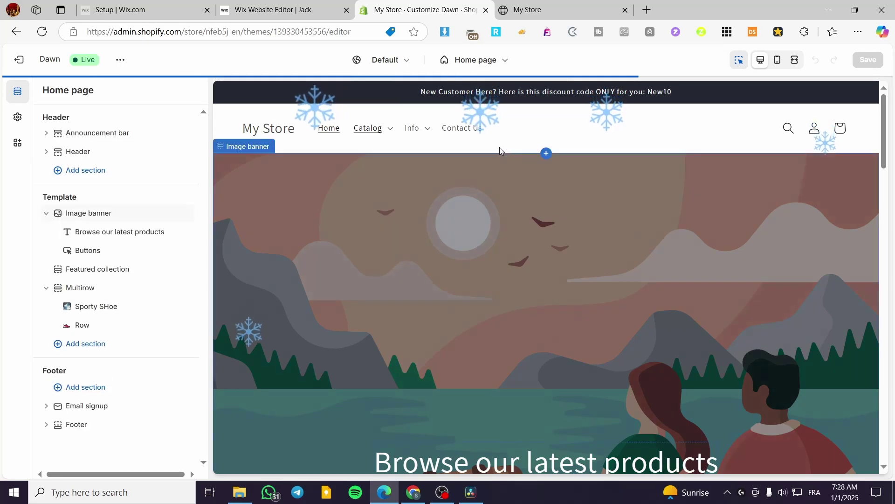
pyautogui.scroll(-8, 382, 289)
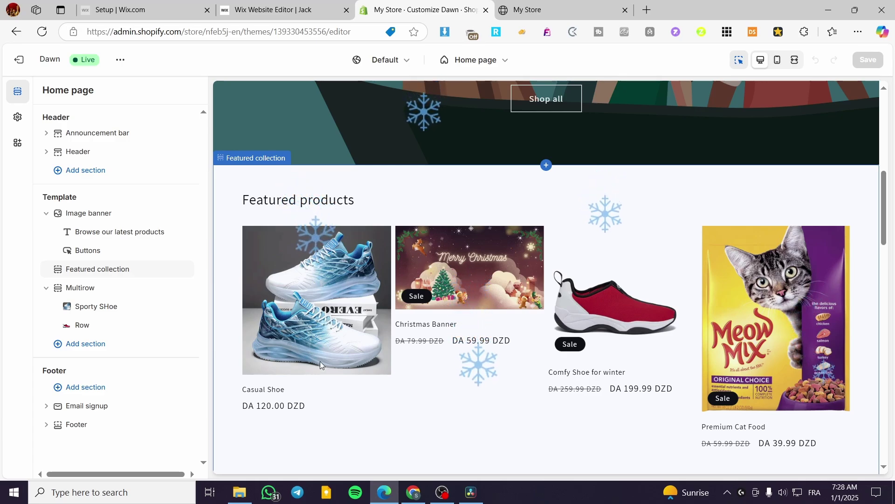
pyautogui.scroll(10, 306, 344)
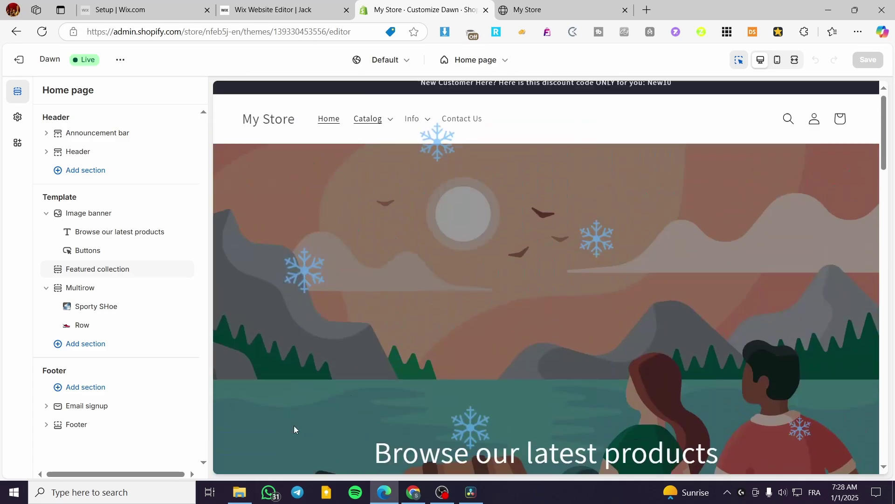
# - Create a product template named "Shoe Design 1" based on Default product
pyautogui.click(472, 62)
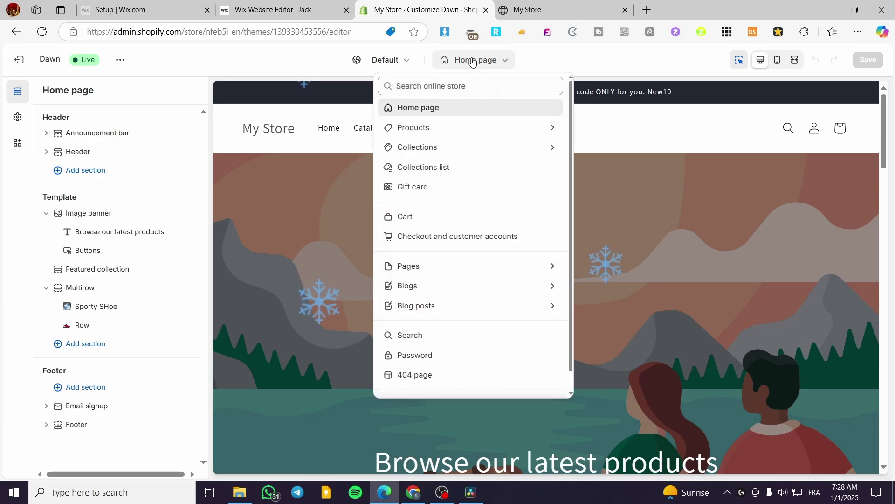
pyautogui.click(471, 124)
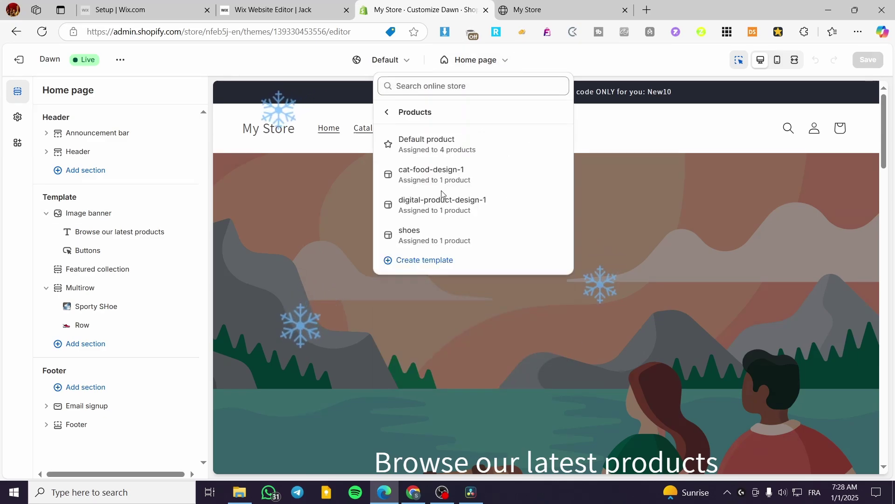
pyautogui.click(426, 259)
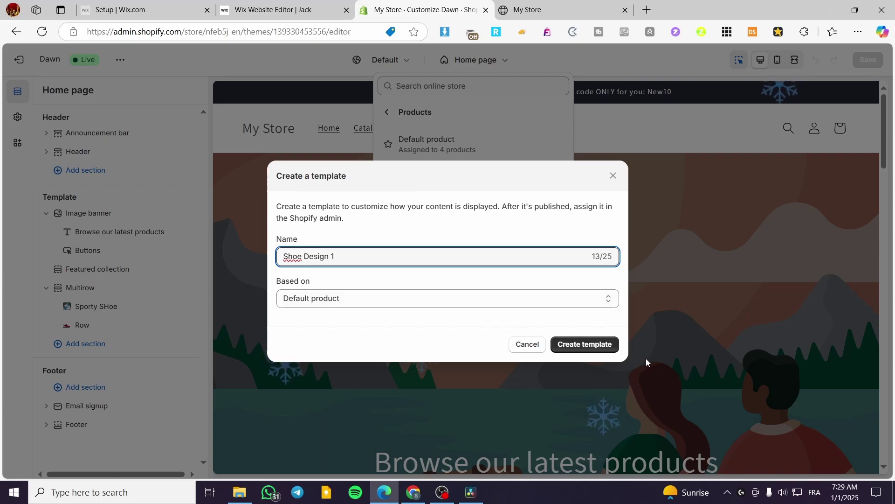
pyautogui.click(588, 350)
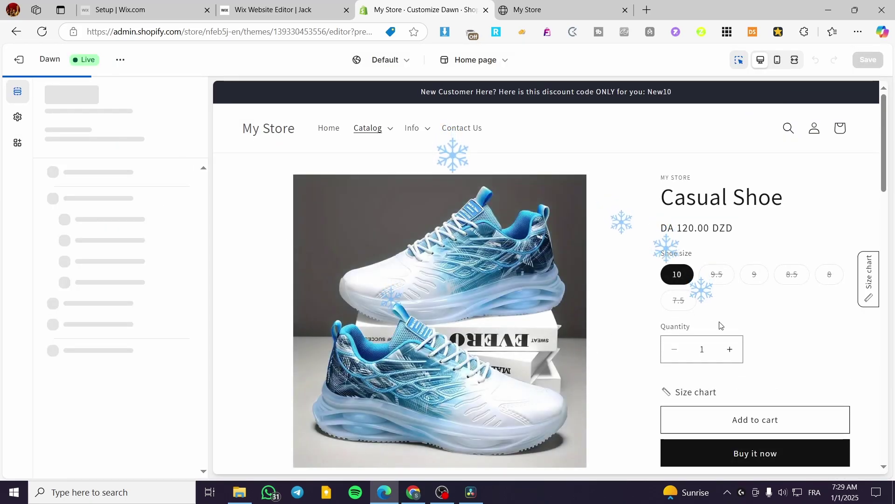
# - Add a Multirow section below Related products in the shoe-design-1 template and look over its placement on the page
pyautogui.scroll(-5, 547, 241)
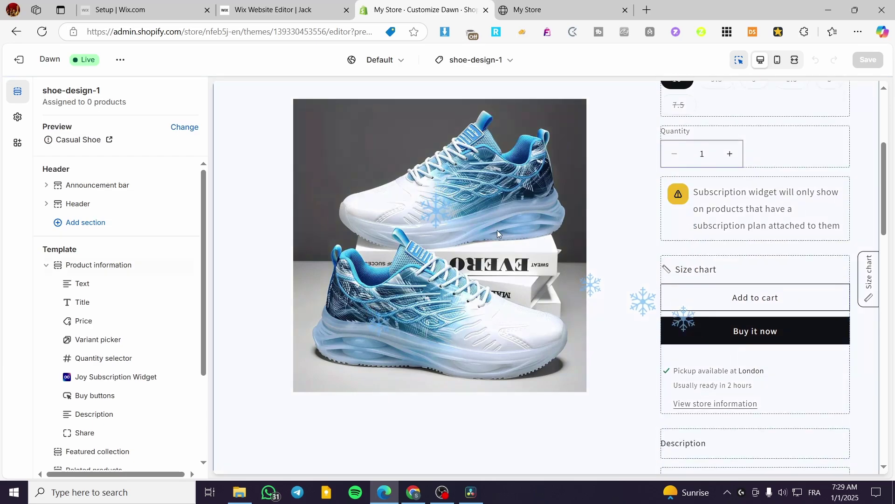
pyautogui.scroll(-3, 672, 304)
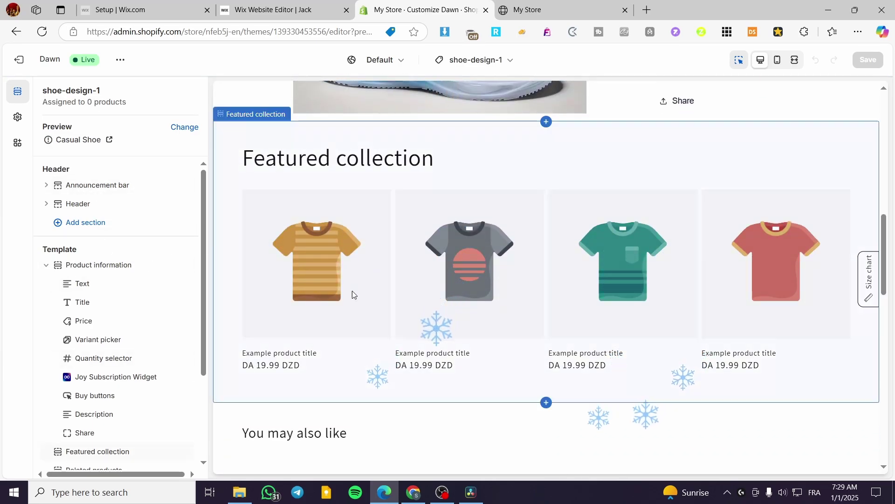
pyautogui.scroll(-3, 153, 340)
pyautogui.click(85, 367)
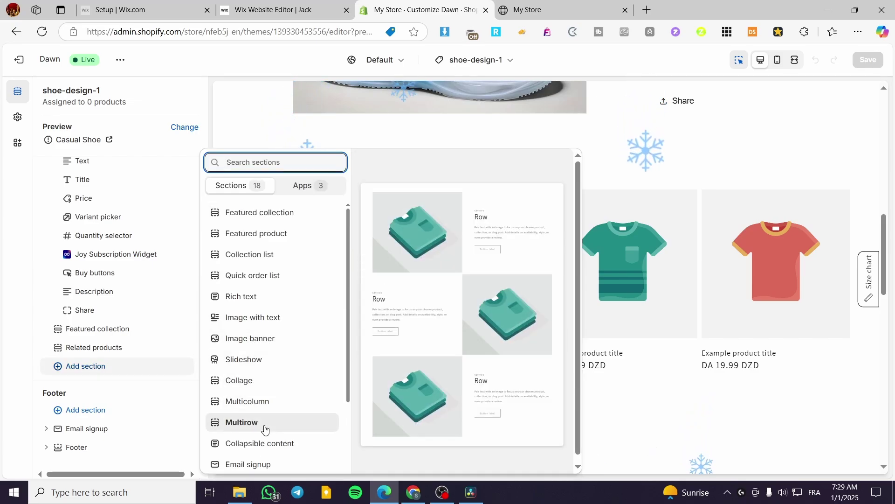
pyautogui.click(265, 429)
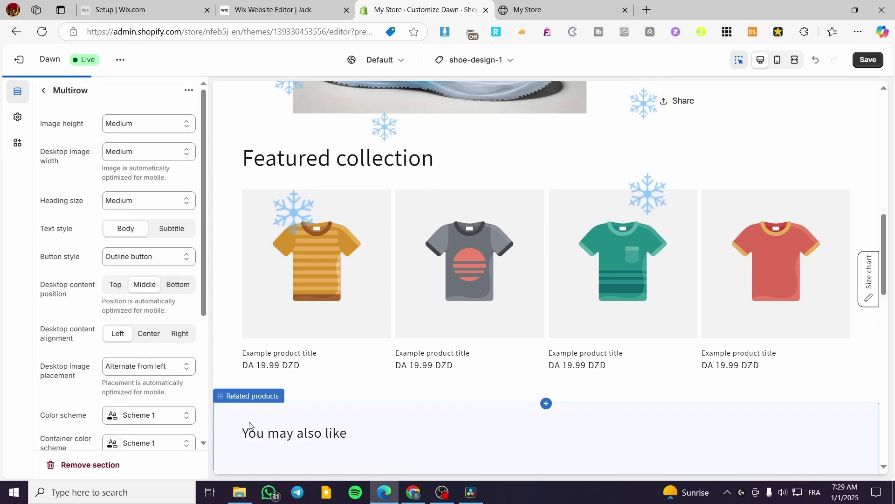
pyautogui.scroll(-5, 566, 303)
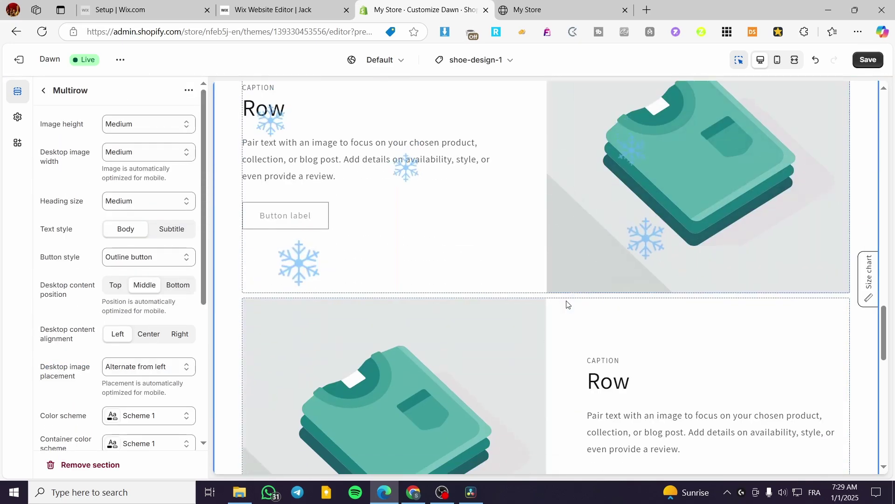
pyautogui.scroll(10, 374, 228)
pyautogui.scroll(-5, 374, 228)
pyautogui.scroll(3, 425, 330)
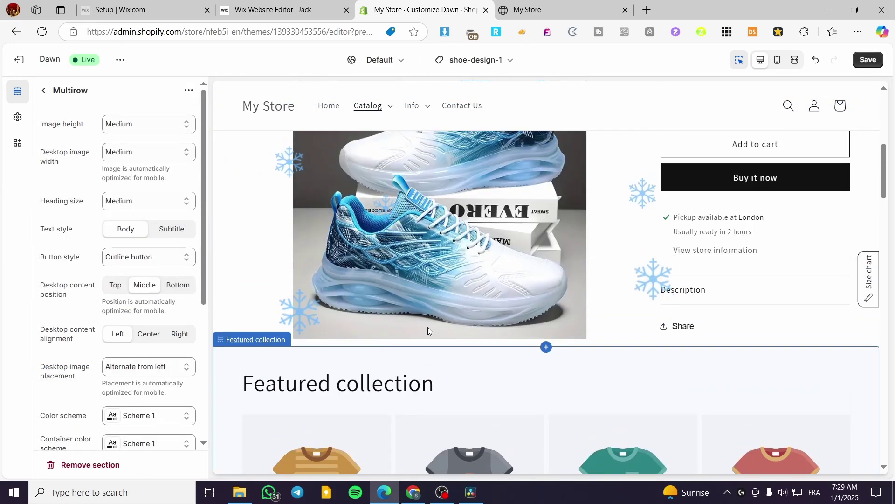
# - Remove the Featured collection section from the shoe-design-1 template
pyautogui.scroll(-3, 432, 331)
pyautogui.click(432, 331)
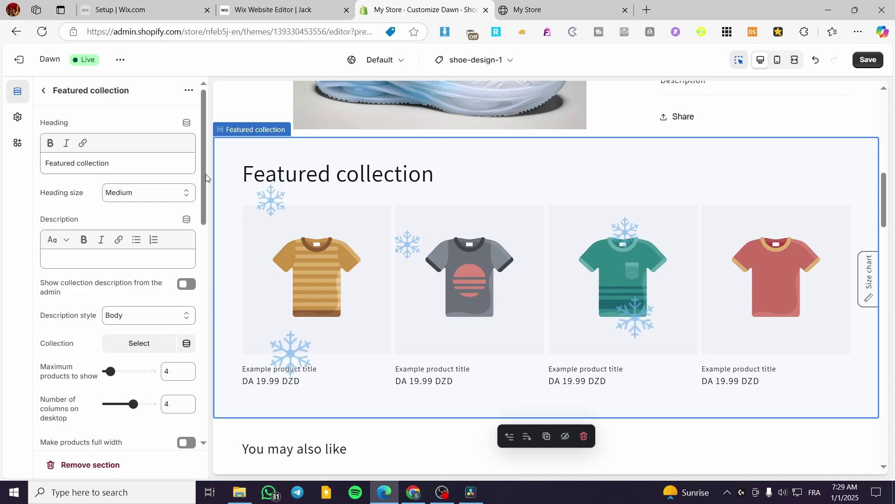
pyautogui.click(585, 437)
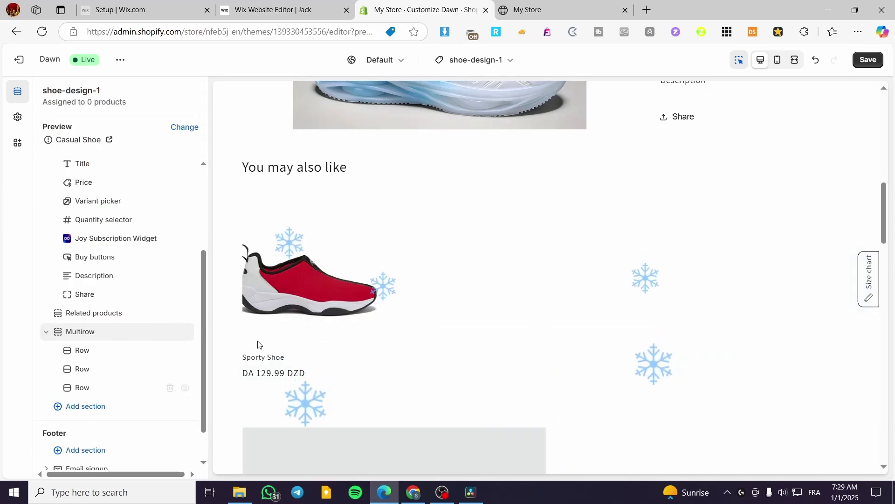
# - Set the image of the first Multirow row to the Meow Mix cat food picture from the store files
pyautogui.click(281, 275)
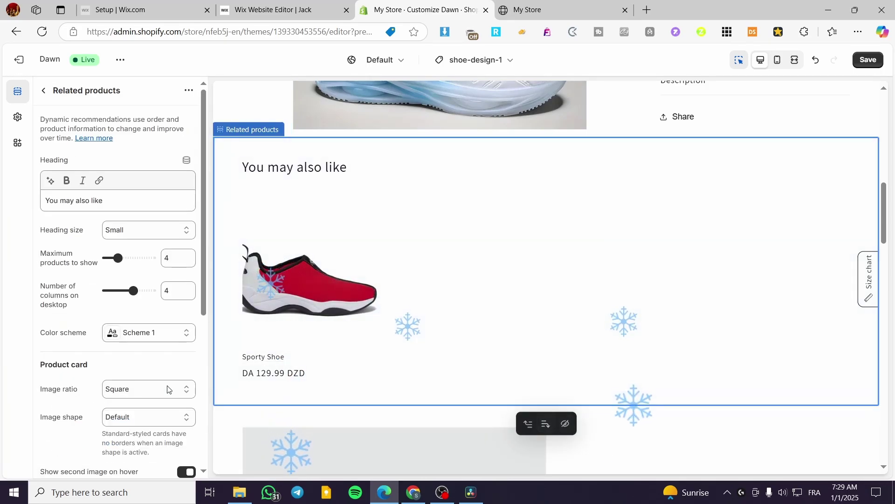
pyautogui.scroll(-10, 435, 386)
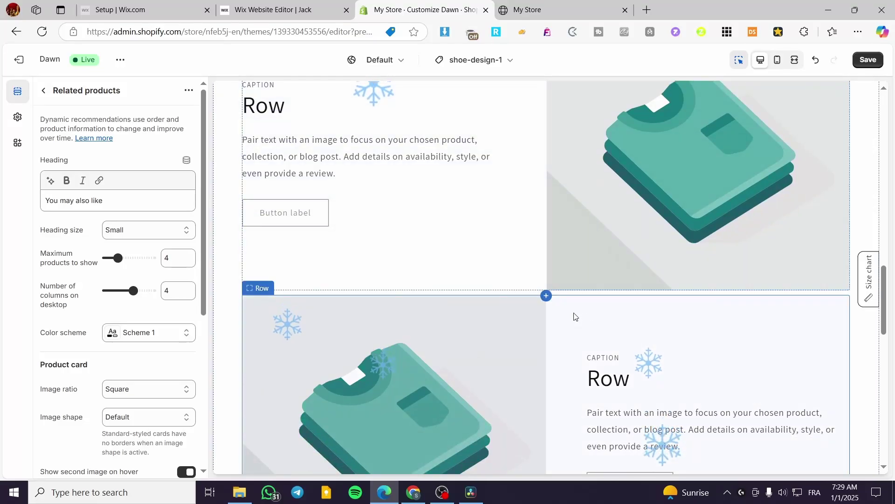
pyautogui.scroll(8, 299, 281)
pyautogui.click(368, 242)
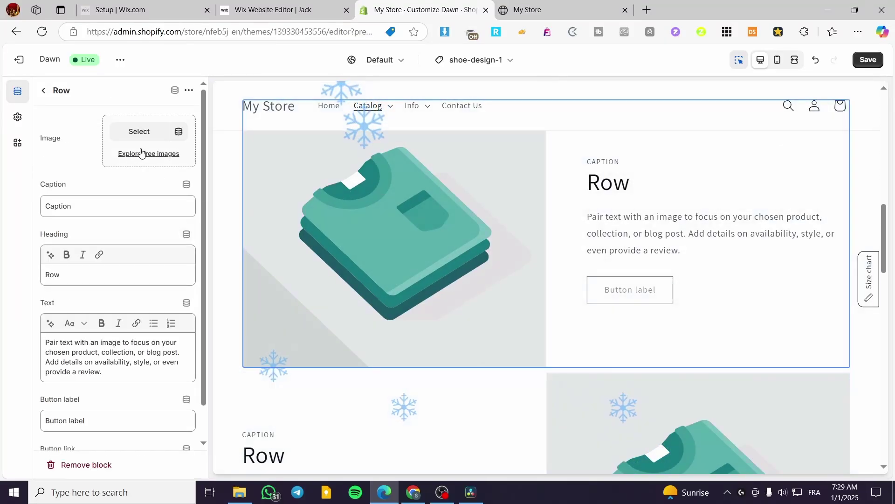
pyautogui.click(139, 131)
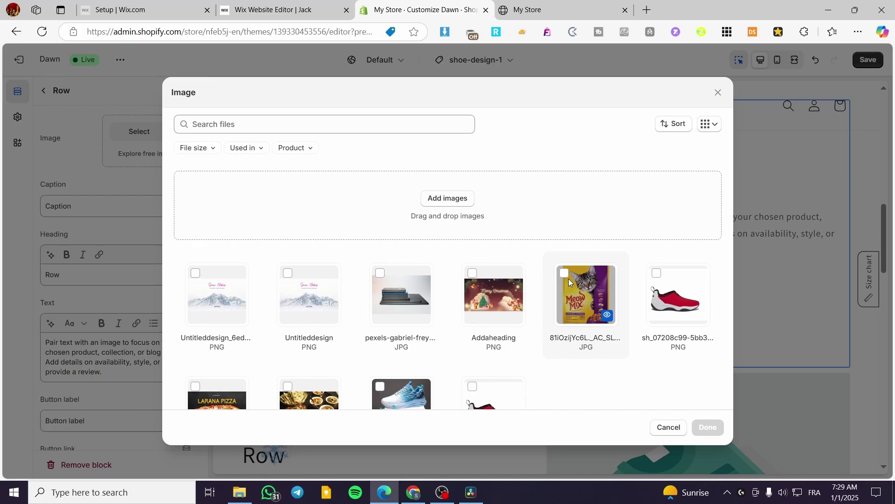
pyautogui.click(707, 428)
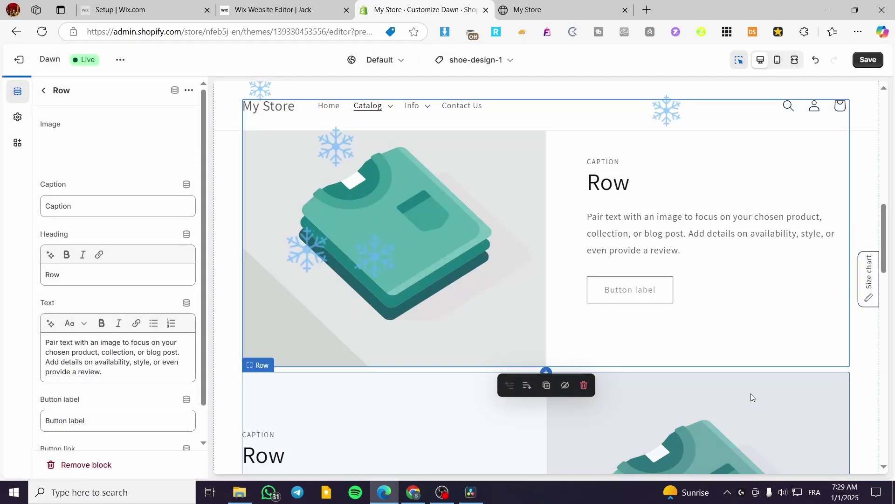
# - Set the image of the second Multirow row to the Larana Pizza picture from the store files
pyautogui.scroll(6, 751, 393)
pyautogui.scroll(-10, 734, 368)
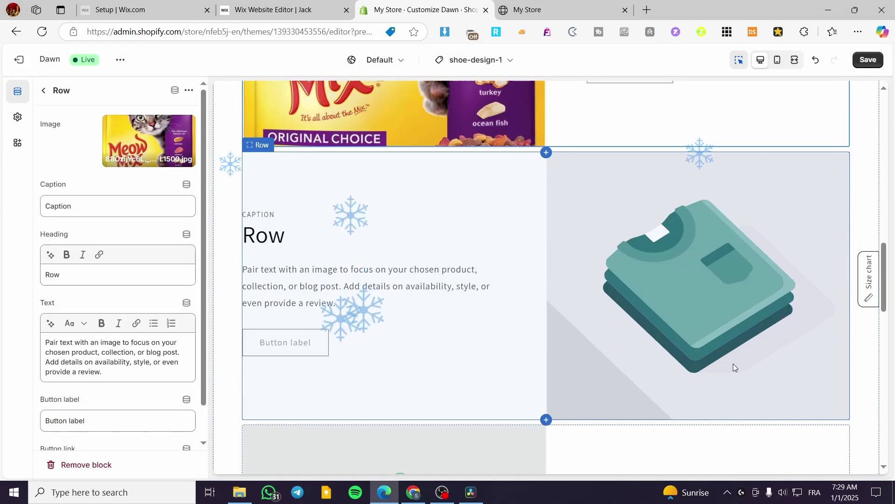
pyautogui.click(272, 216)
pyautogui.click(139, 131)
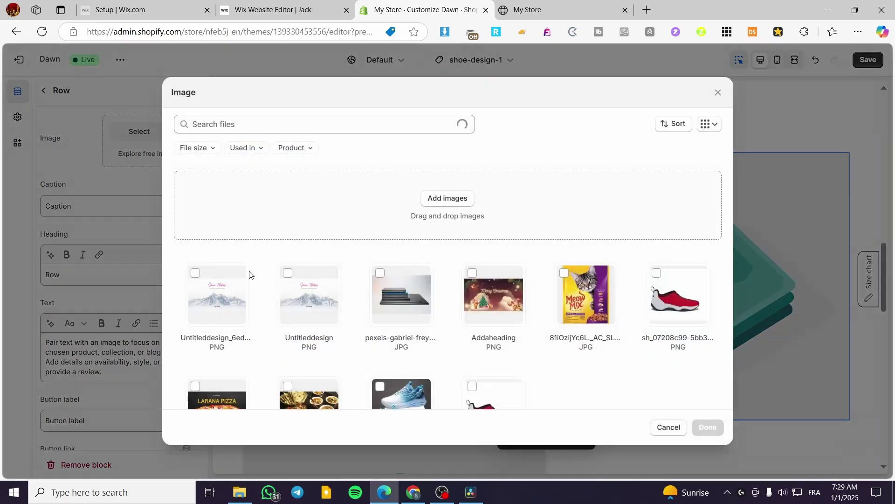
pyautogui.scroll(-2, 401, 381)
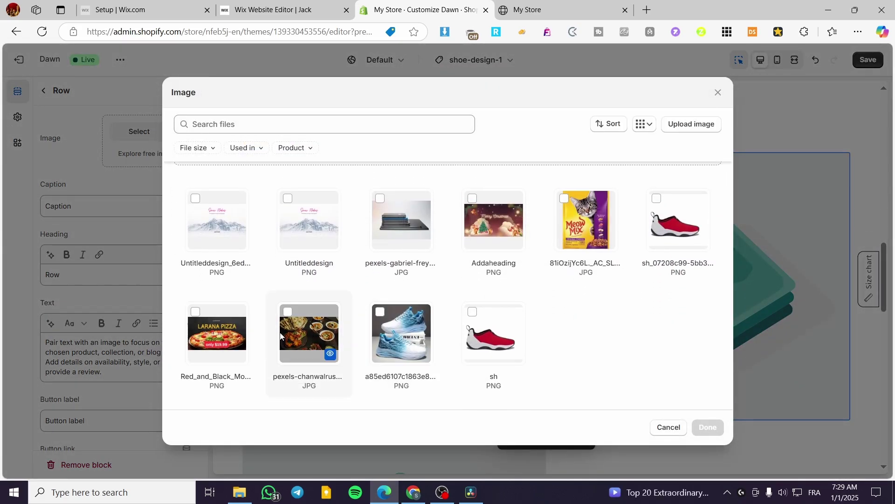
pyautogui.click(208, 329)
pyautogui.click(708, 427)
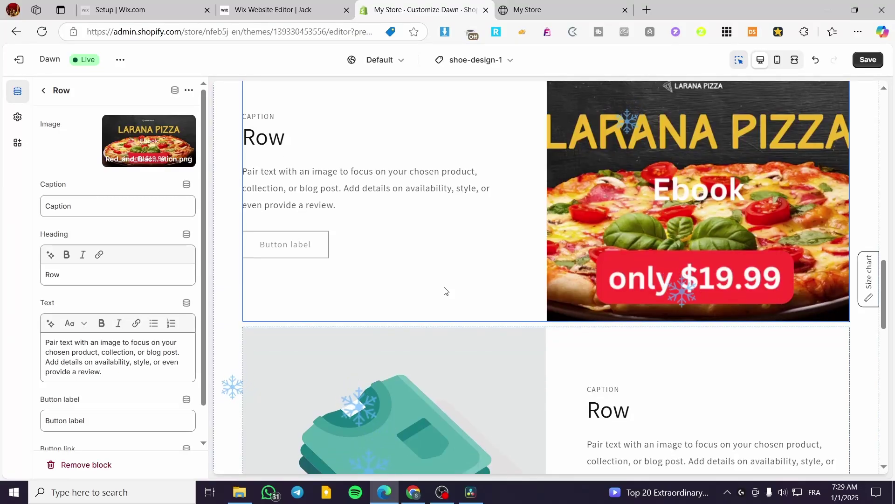
# - Set the third Multirow row's image to the first Snow Flakes picture in the store files and save the shoe-design-1 template
pyautogui.scroll(-3, 444, 287)
pyautogui.click(444, 287)
pyautogui.click(142, 129)
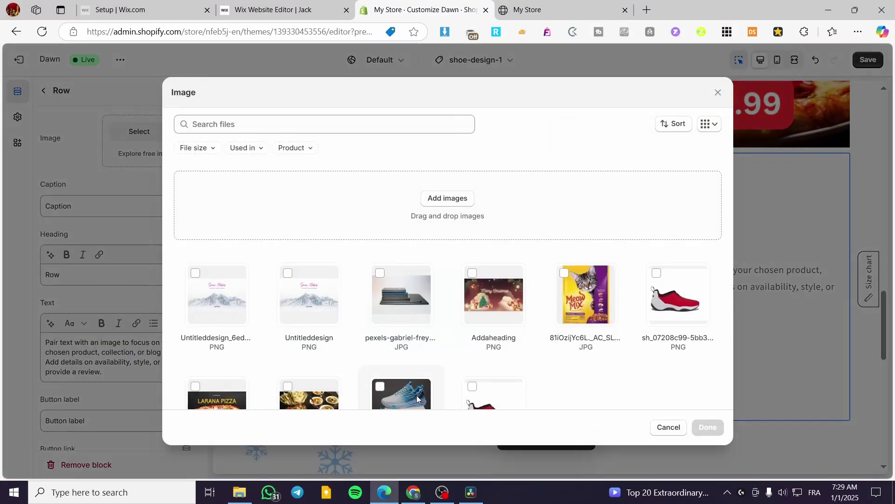
pyautogui.click(213, 271)
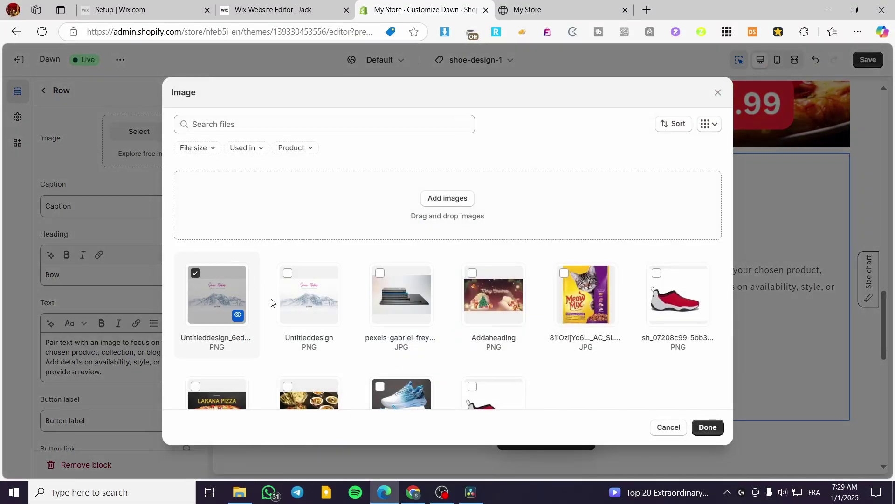
pyautogui.click(708, 427)
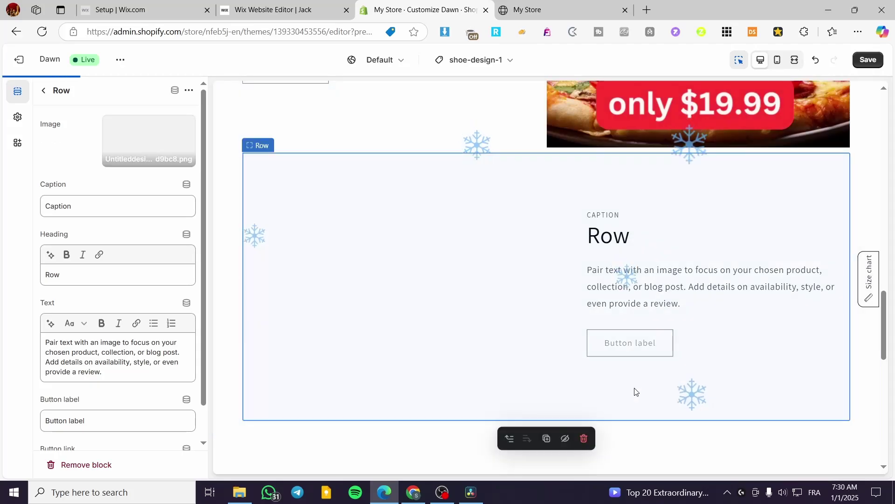
pyautogui.click(868, 59)
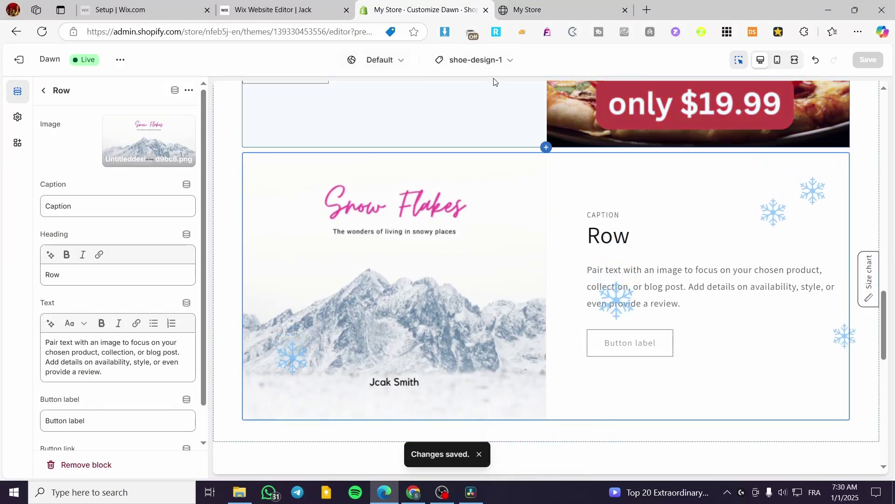
# - Leave the theme editor, assign the shoe-design-1 theme template to the Casual Shoe product and save the product
pyautogui.click(19, 59)
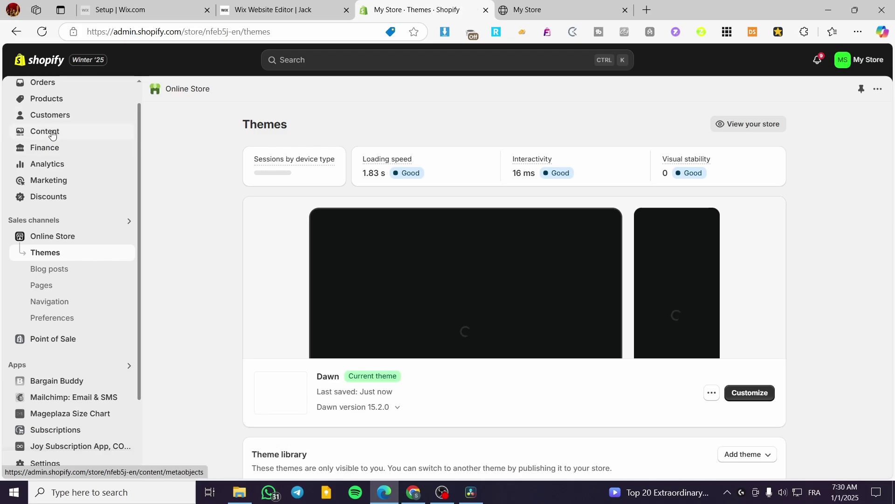
pyautogui.click(34, 100)
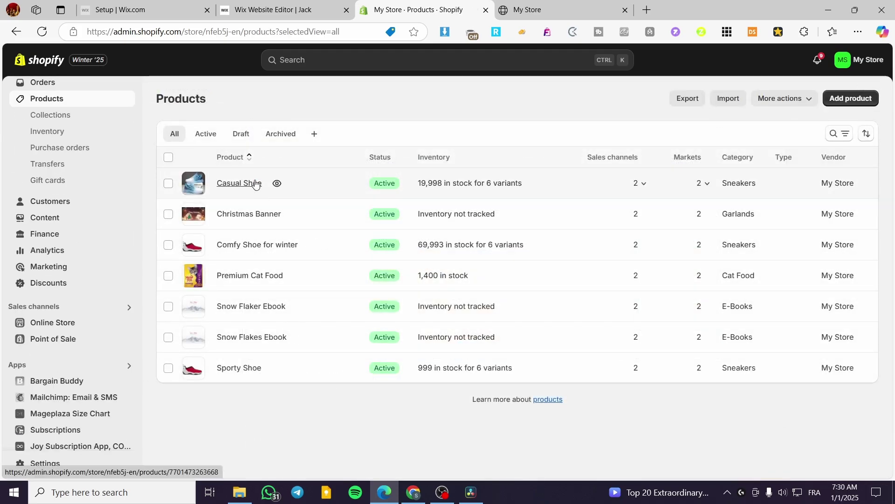
pyautogui.click(240, 184)
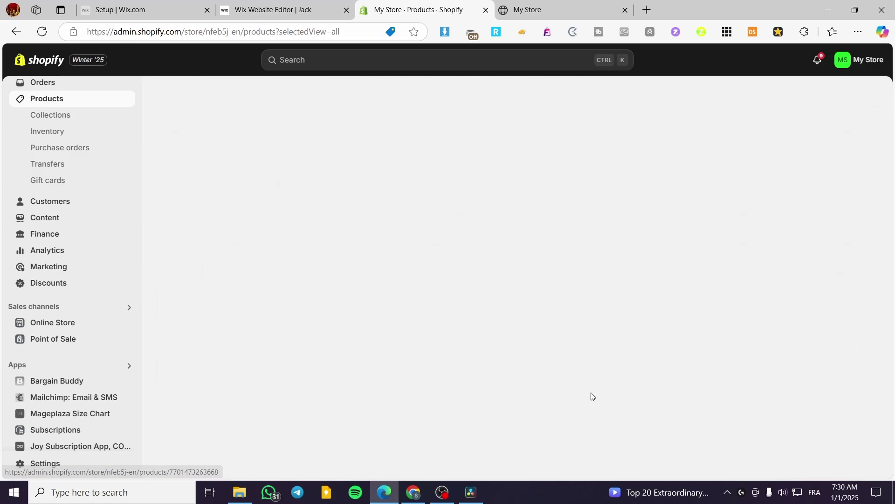
pyautogui.scroll(-10, 755, 338)
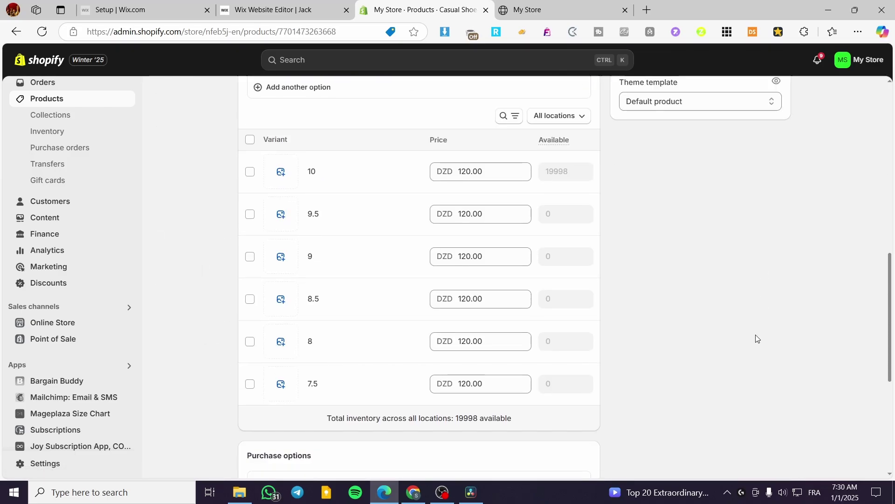
pyautogui.scroll(3, 700, 290)
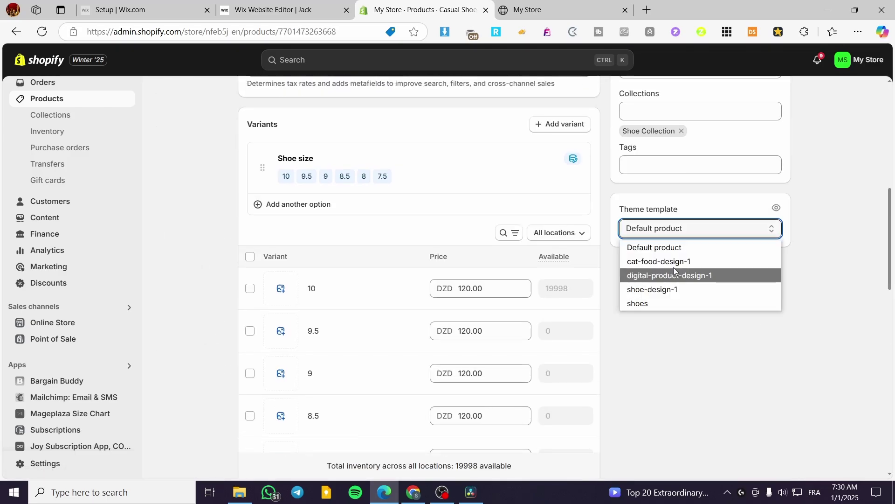
pyautogui.click(677, 290)
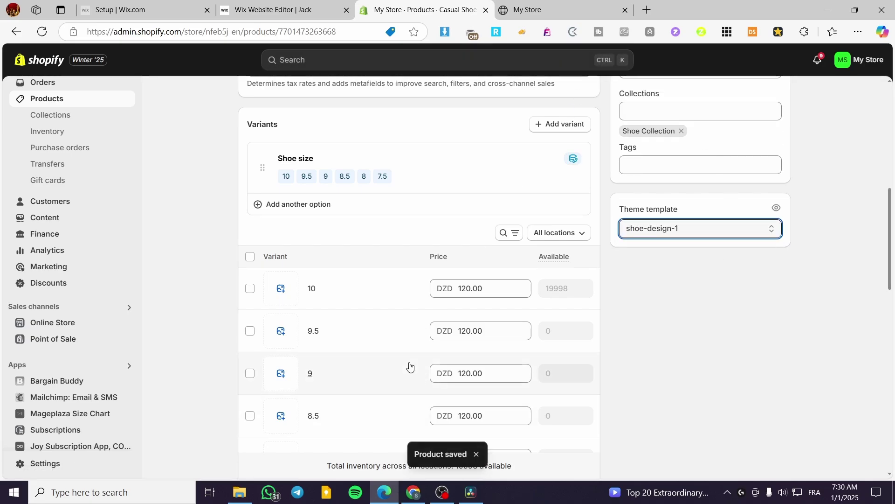
pyautogui.scroll(6, 493, 266)
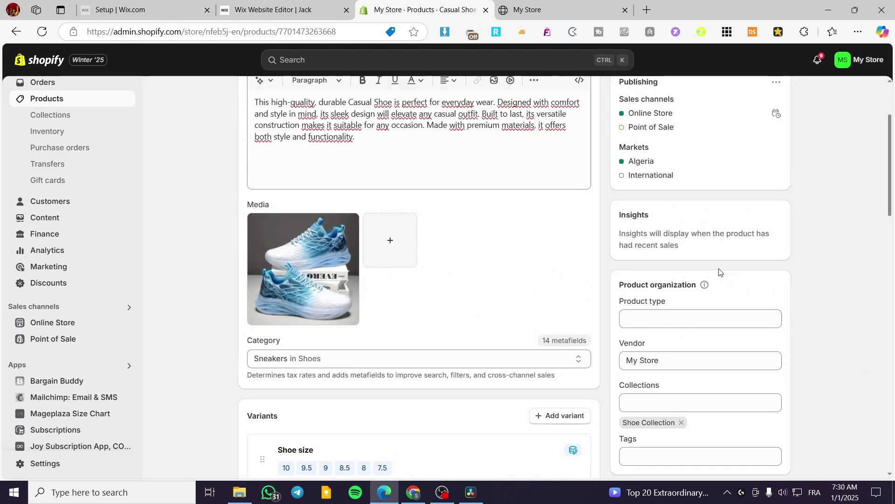
pyautogui.scroll(3, 468, 311)
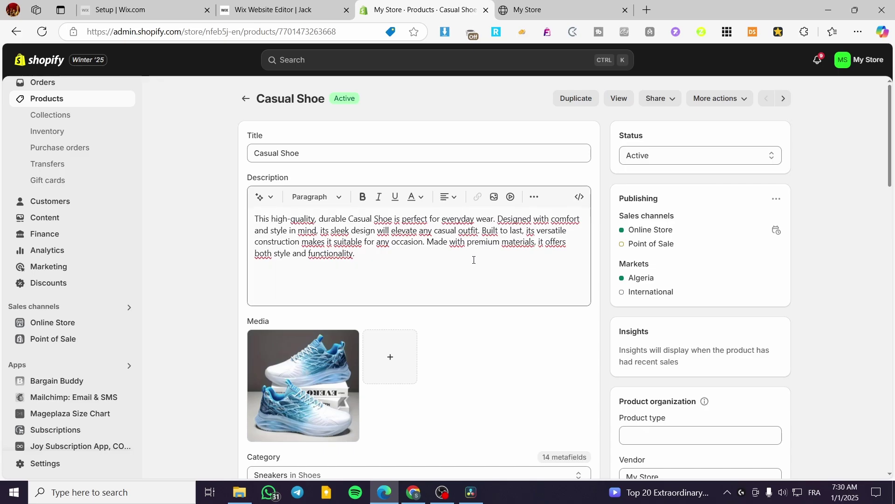
# - Switch to the live store, open the Casual Shoe page from the featured products and examine its layout and Multirow section
pyautogui.click(530, 9)
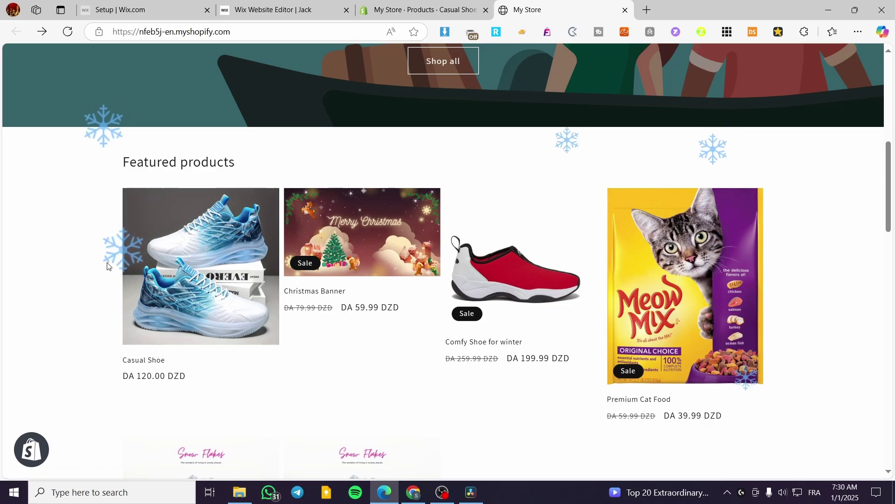
pyautogui.scroll(-4, 344, 323)
pyautogui.scroll(2, 304, 316)
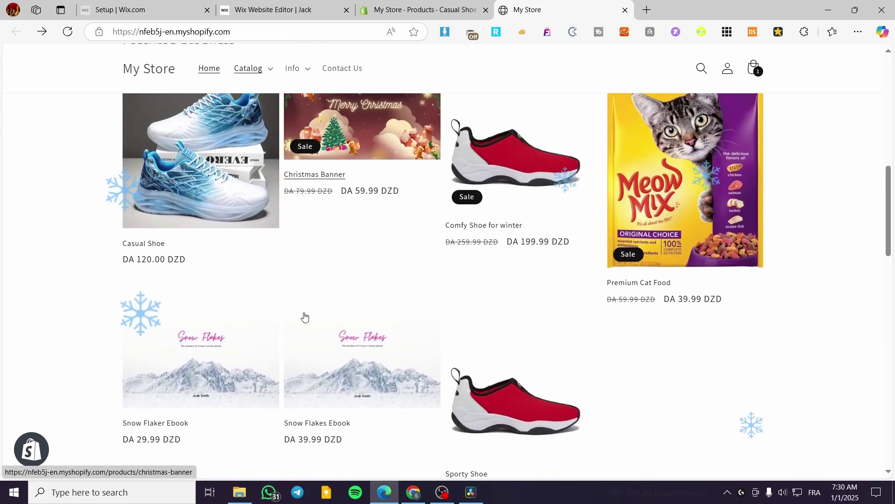
pyautogui.scroll(-8, 306, 312)
pyautogui.scroll(10, 306, 311)
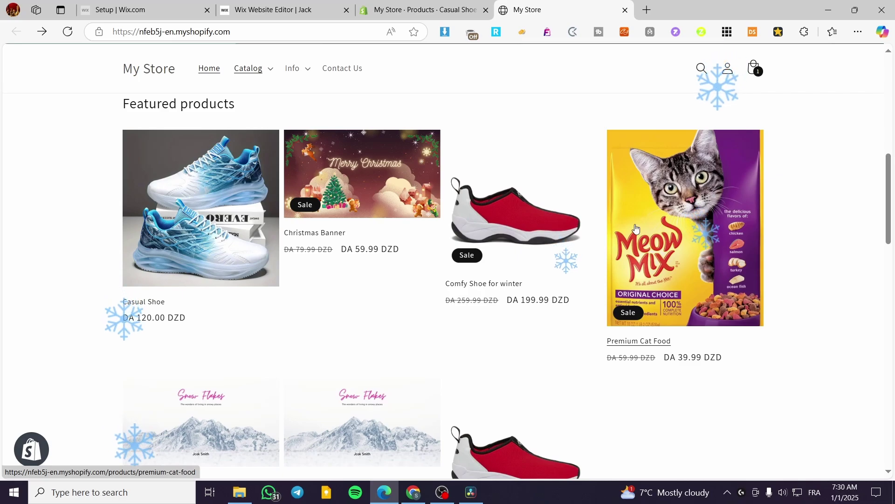
pyautogui.click(251, 206)
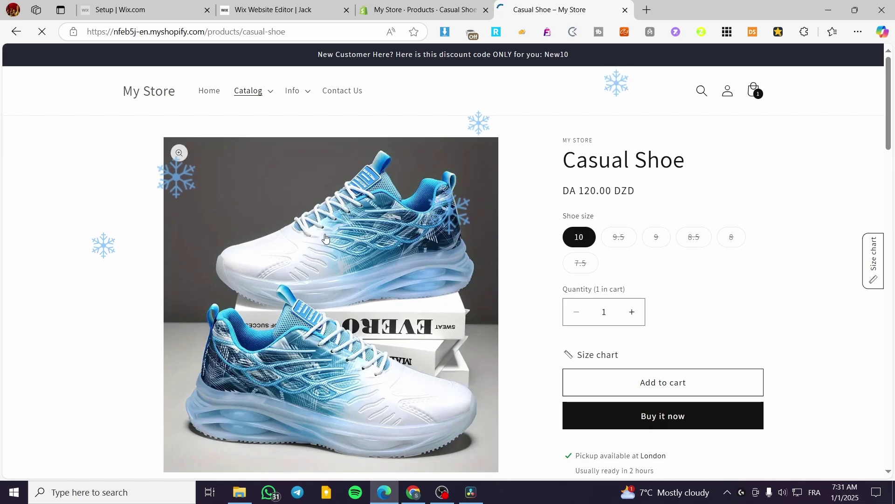
pyautogui.scroll(-8, 761, 204)
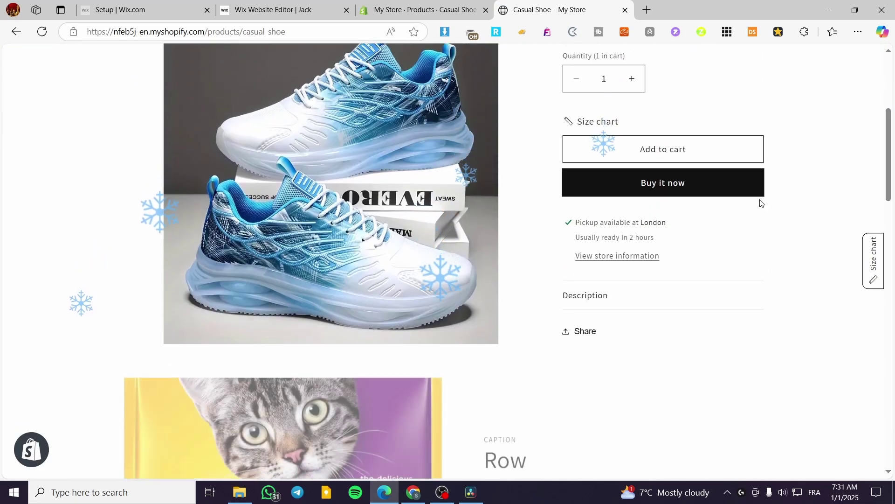
pyautogui.scroll(-15, 670, 240)
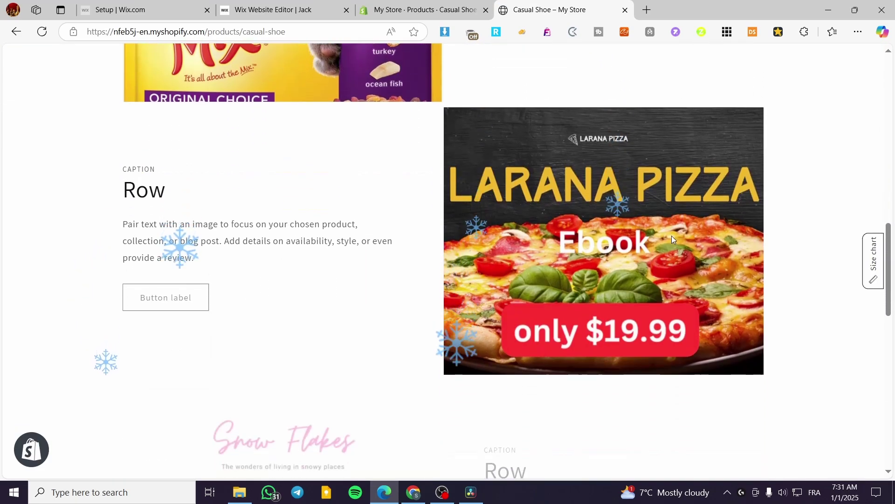
pyautogui.scroll(3, 672, 332)
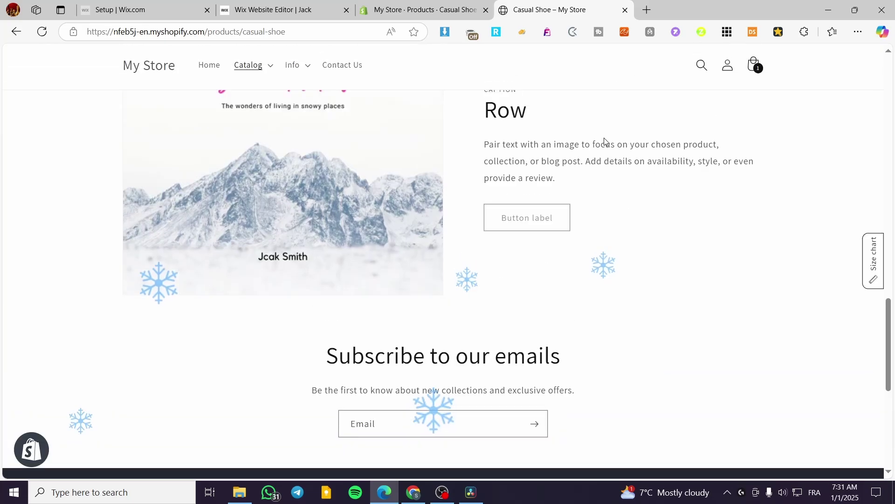
# - Return to the store home page, open Comfy Shoe for winter and examine its product page layout for comparison
pyautogui.click(16, 32)
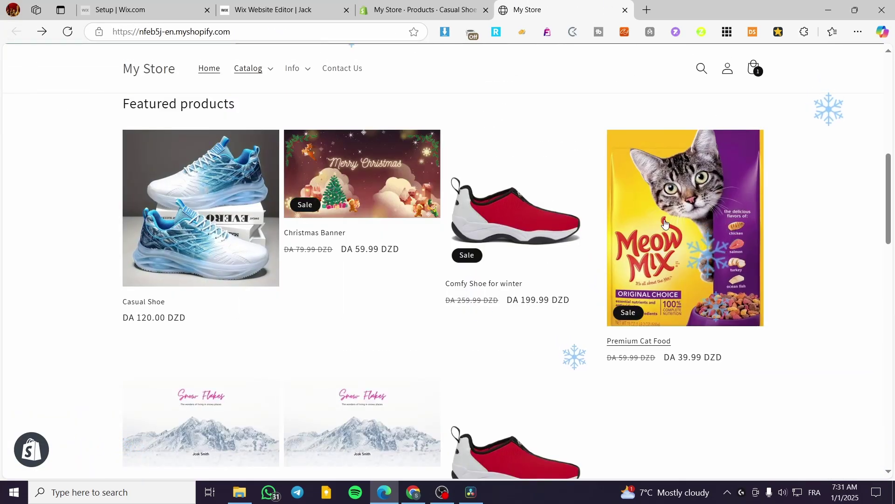
pyautogui.scroll(4, 658, 332)
pyautogui.scroll(-1, 658, 331)
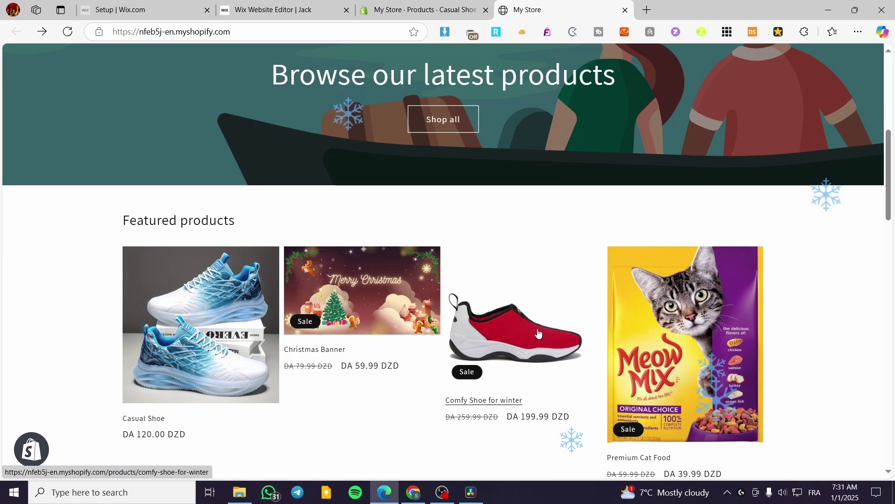
pyautogui.click(537, 332)
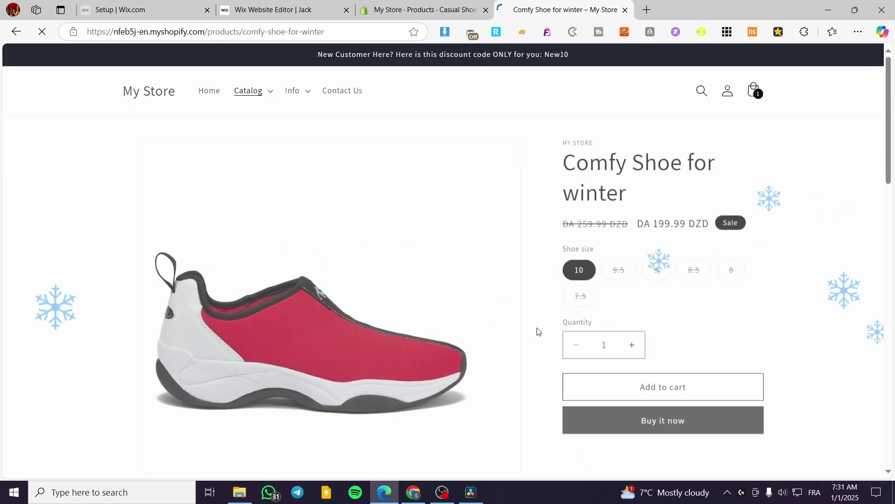
pyautogui.scroll(-8, 535, 327)
pyautogui.scroll(-8, 535, 318)
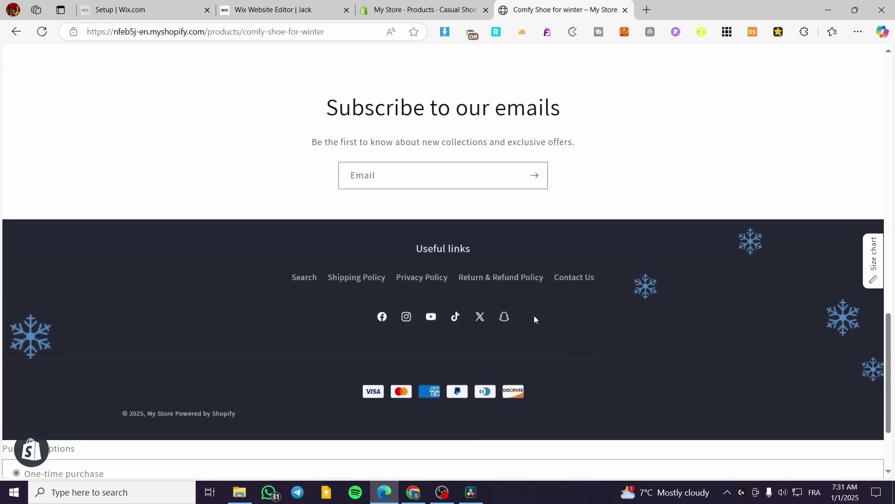
pyautogui.scroll(13, 522, 312)
pyautogui.scroll(6, 509, 308)
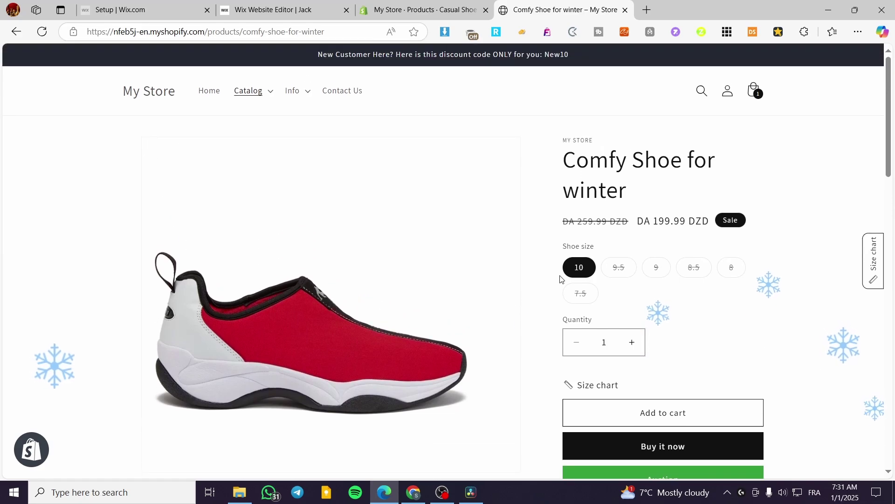